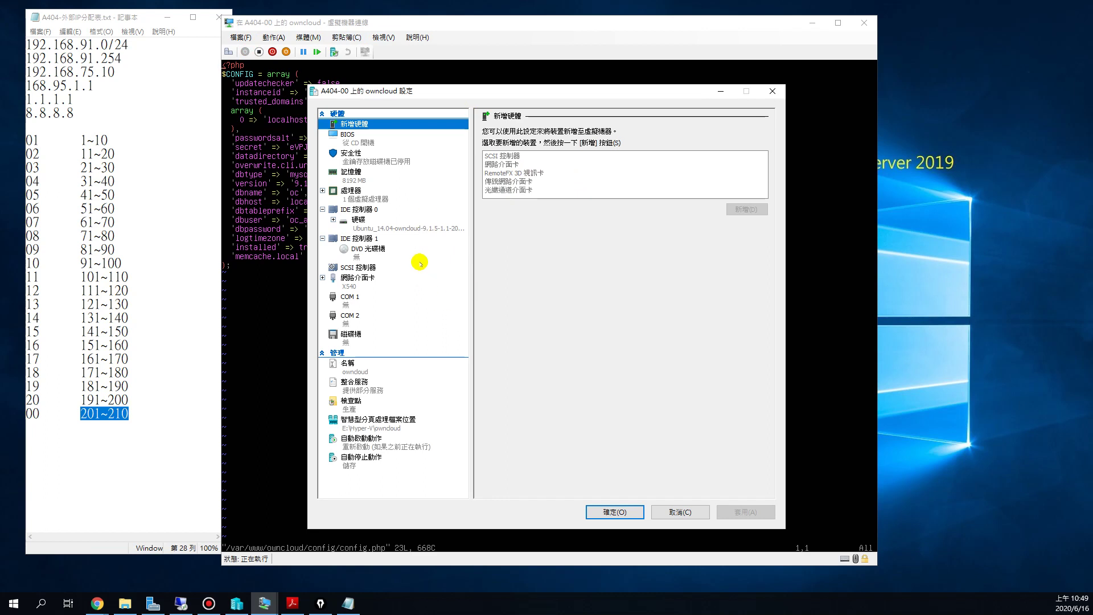
Step: Add a new empty hard drive slot to IDE Controller 0 in the owncloud settings
{"action": "left_click", "coordinate": [357, 221]}
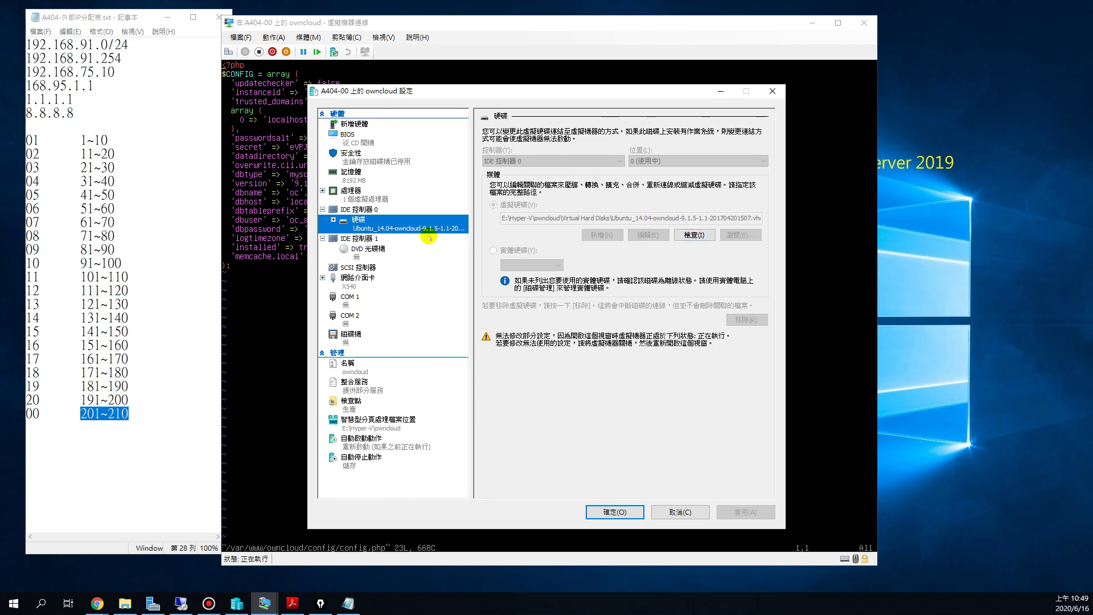
{"action": "left_click", "coordinate": [357, 210]}
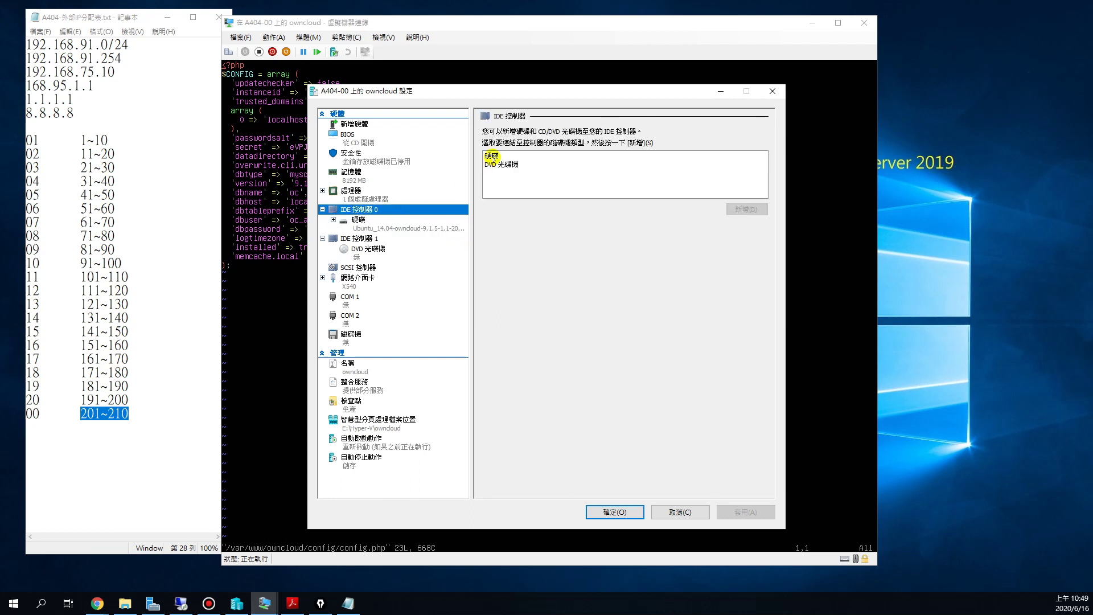
{"action": "left_click", "coordinate": [488, 155]}
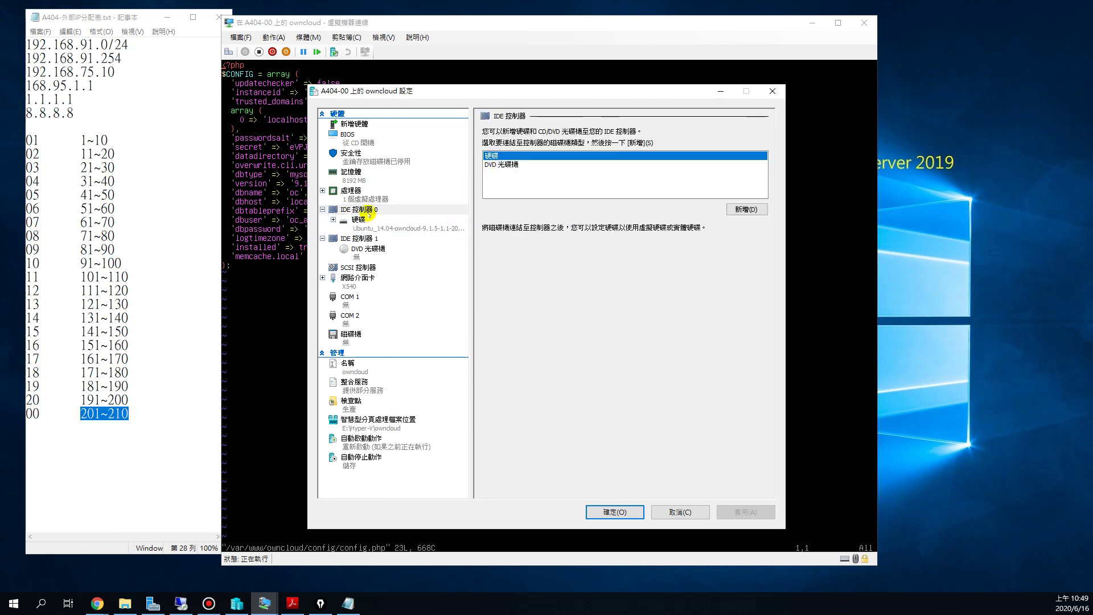
{"action": "left_click", "coordinate": [365, 210]}
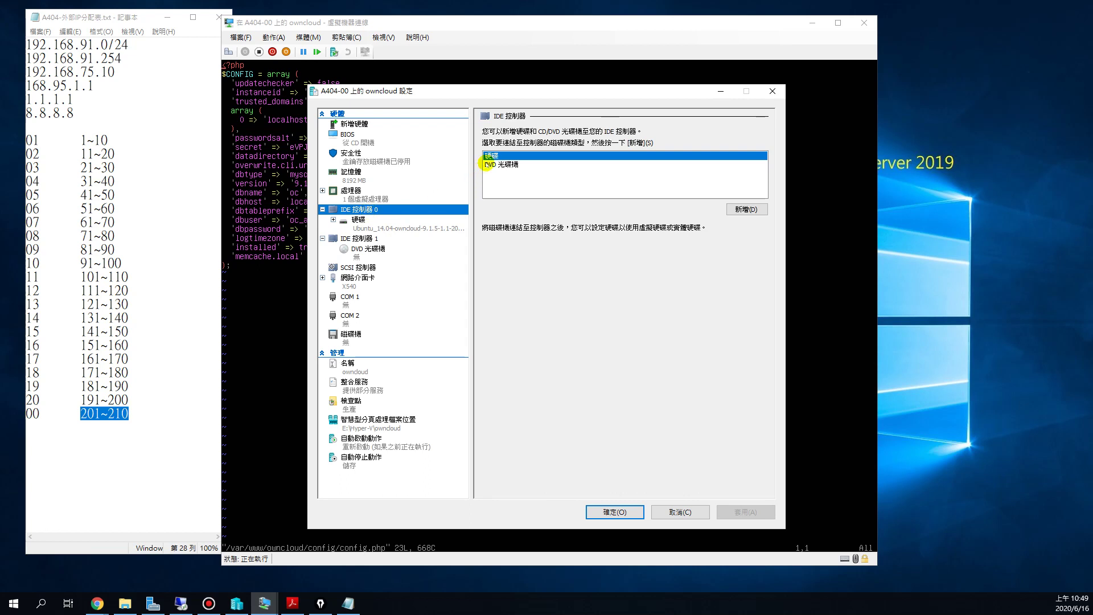
{"action": "left_click", "coordinate": [493, 156]}
{"action": "left_click", "coordinate": [740, 208]}
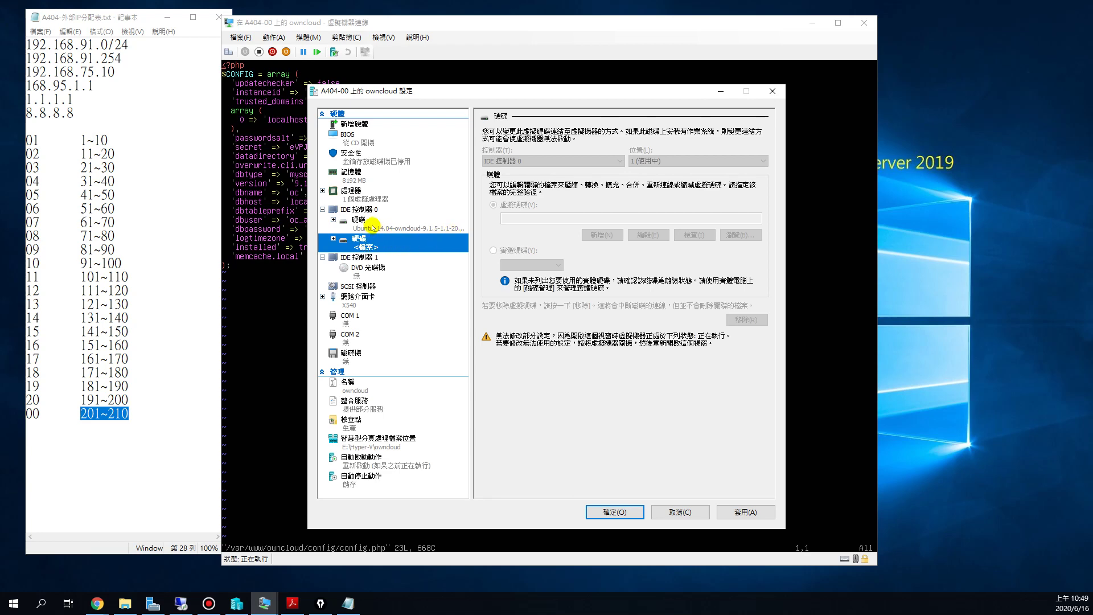
Step: Compare it with the existing Ubuntu disk path, then cancel the settings without saving
{"action": "left_click", "coordinate": [371, 225]}
{"action": "left_click", "coordinate": [373, 241]}
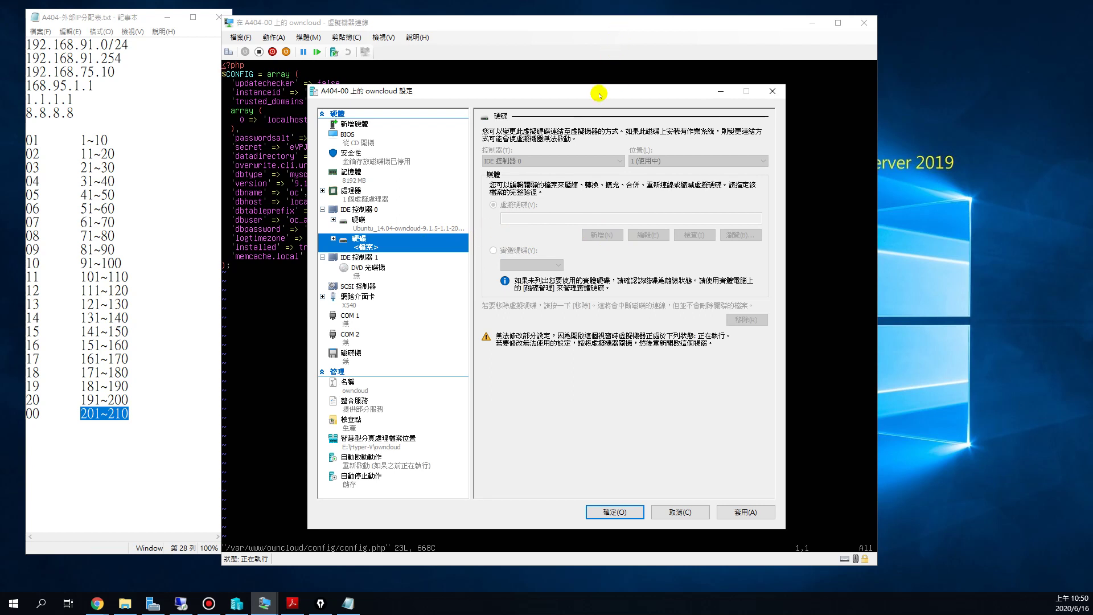
{"action": "left_click", "coordinate": [688, 512]}
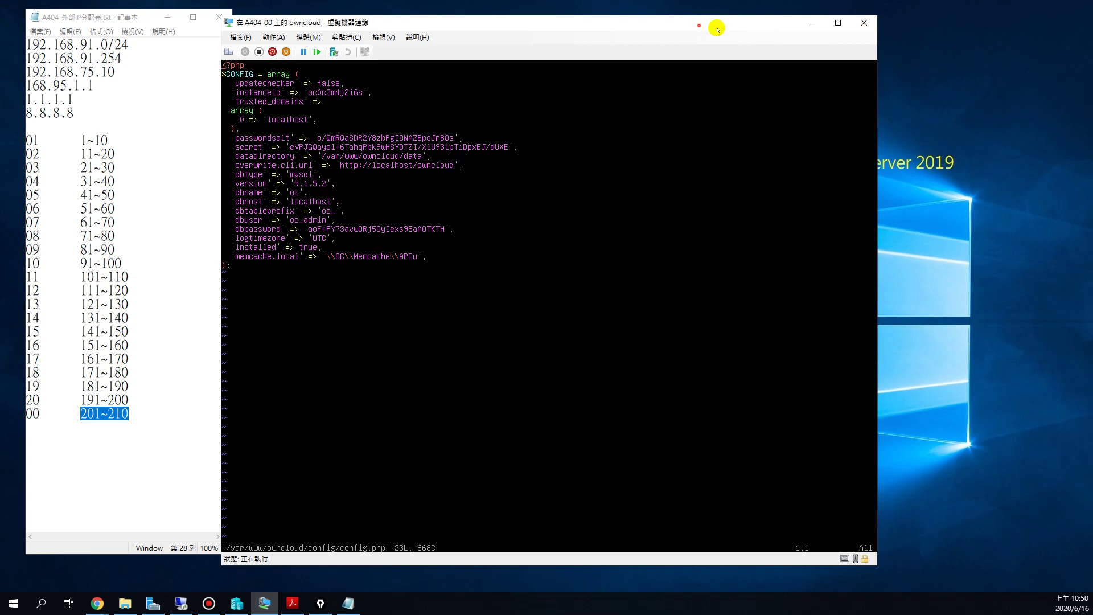
Step: Start a new virtual hard disk in Hyper-V Manager as a dynamically expanding VHDX
{"action": "left_click_drag", "start_coordinate": [709, 24], "coordinate": [806, 21]}
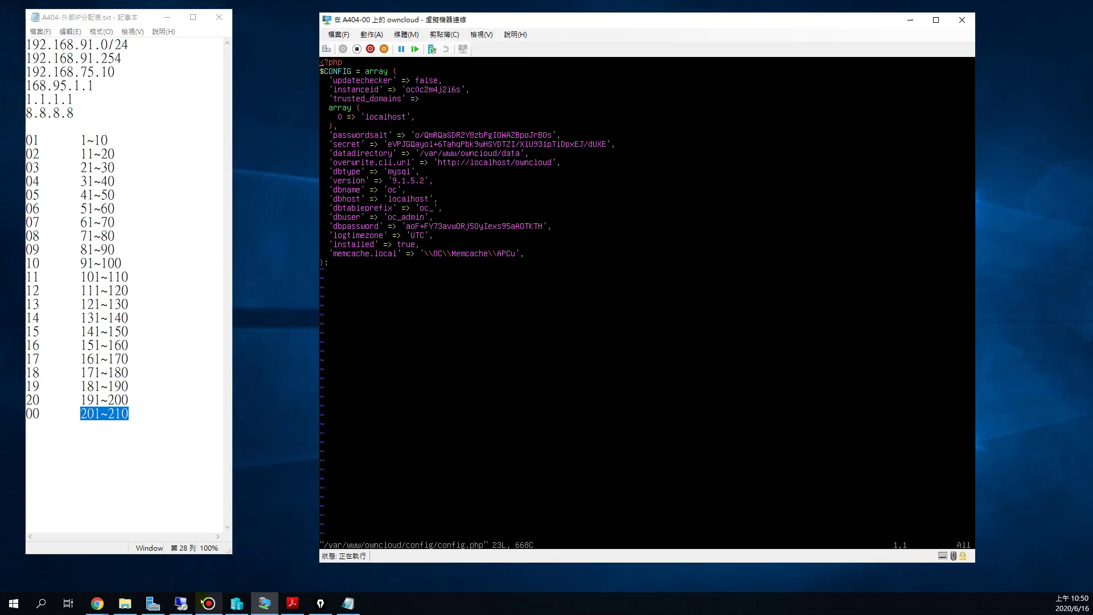
{"action": "left_click", "coordinate": [238, 606]}
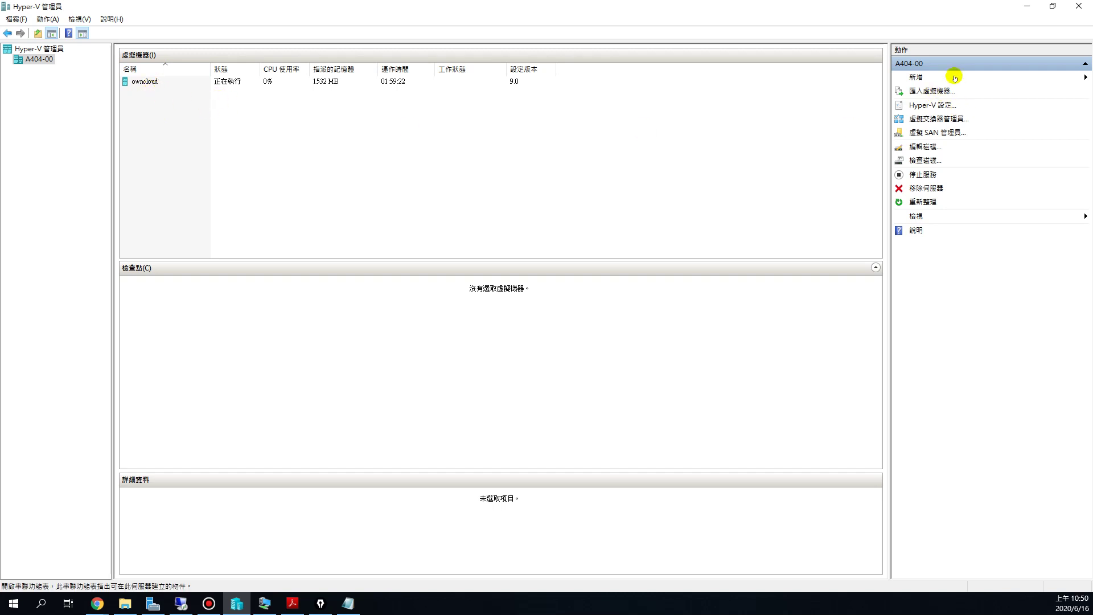
{"action": "left_click", "coordinate": [918, 75]}
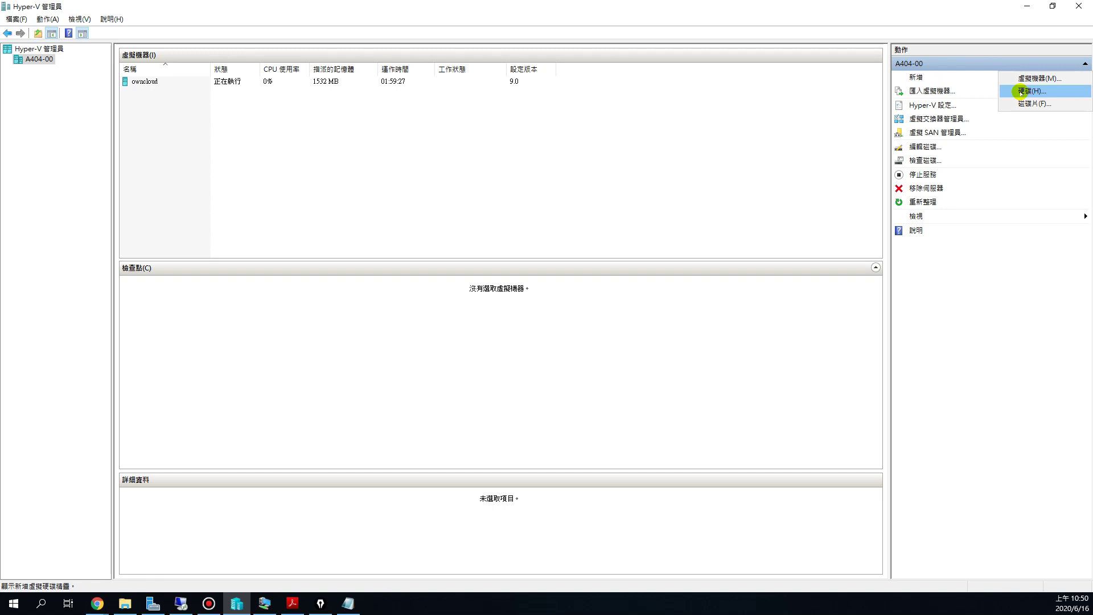
{"action": "left_click", "coordinate": [1021, 91]}
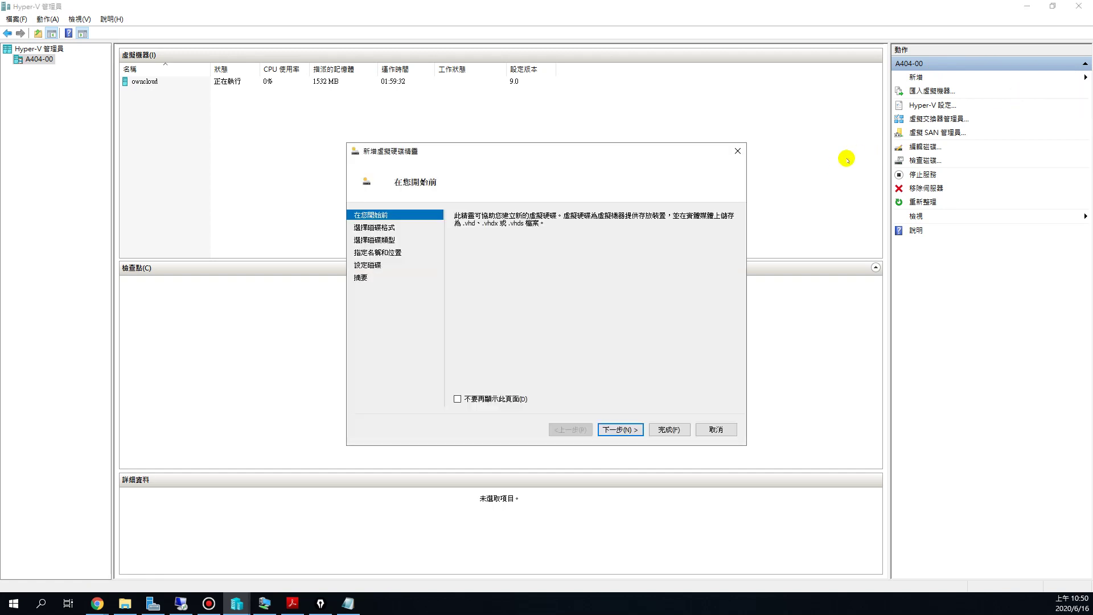
{"action": "left_click", "coordinate": [622, 429]}
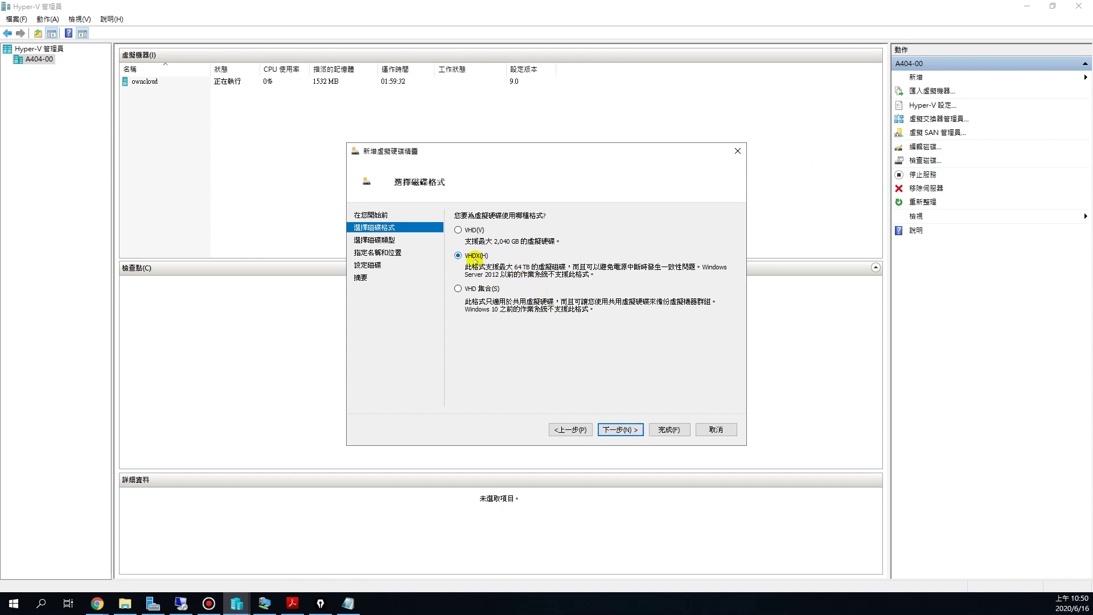
{"action": "left_click", "coordinate": [625, 429]}
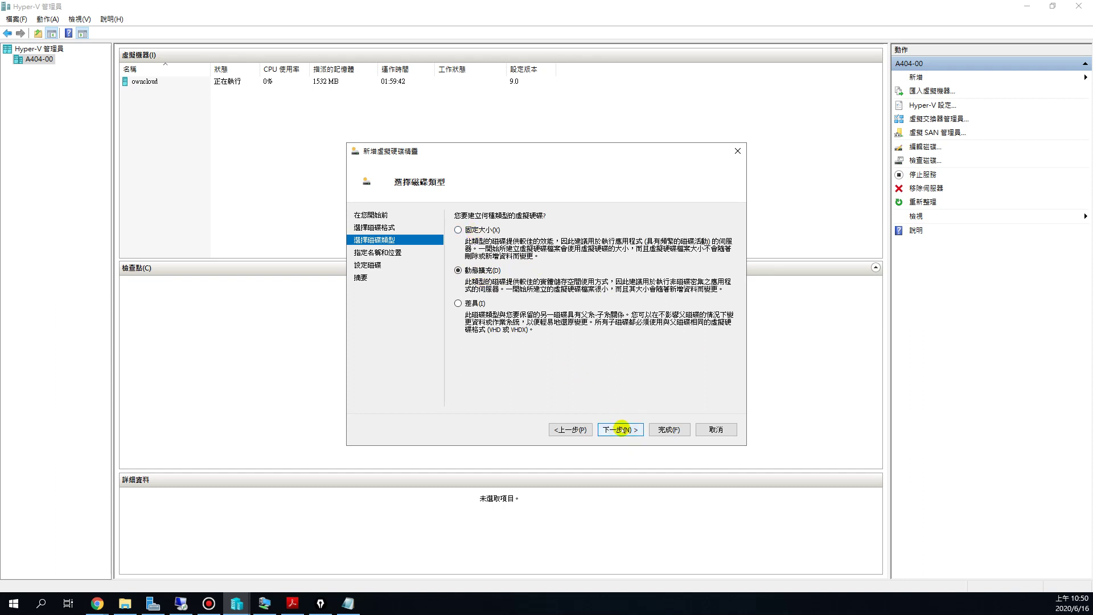
{"action": "left_click", "coordinate": [622, 429]}
Step: Name the new disk hd1.vhdx and choose to browse for a different folder
{"action": "left_click", "coordinate": [519, 231]}
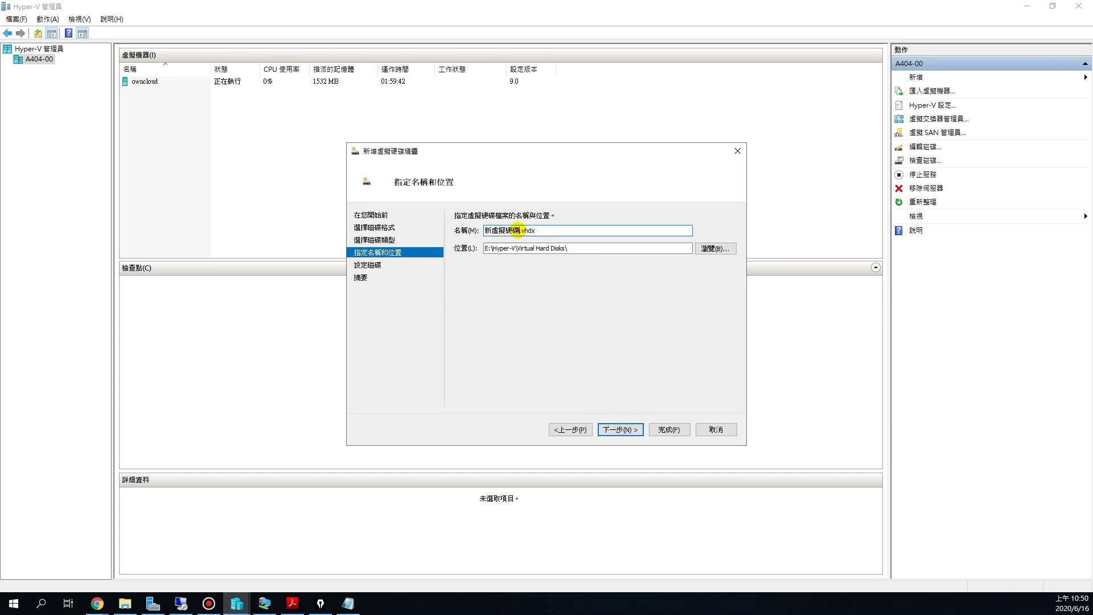
{"action": "left_click_drag", "start_coordinate": [515, 231], "coordinate": [466, 231]}
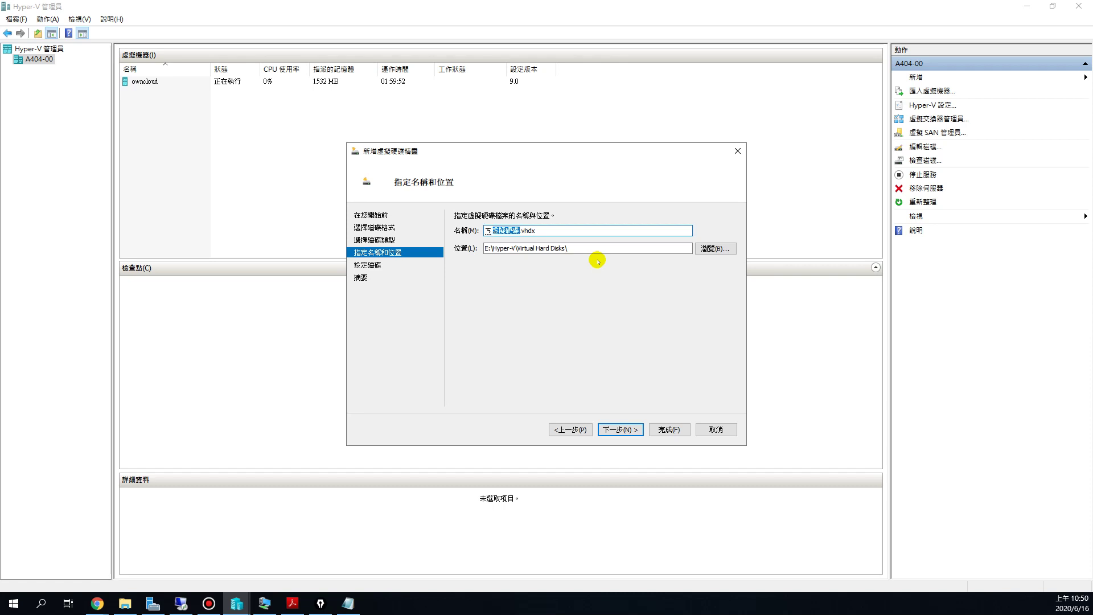
{"action": "type", "text": "hd1"}
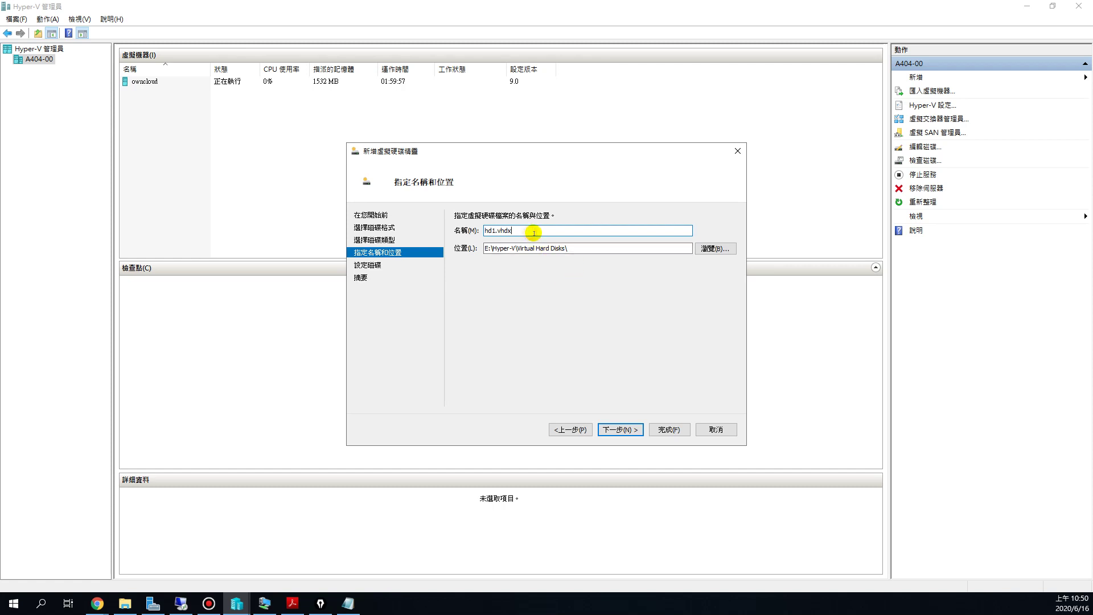
{"action": "left_click_drag", "start_coordinate": [533, 233], "coordinate": [470, 234]}
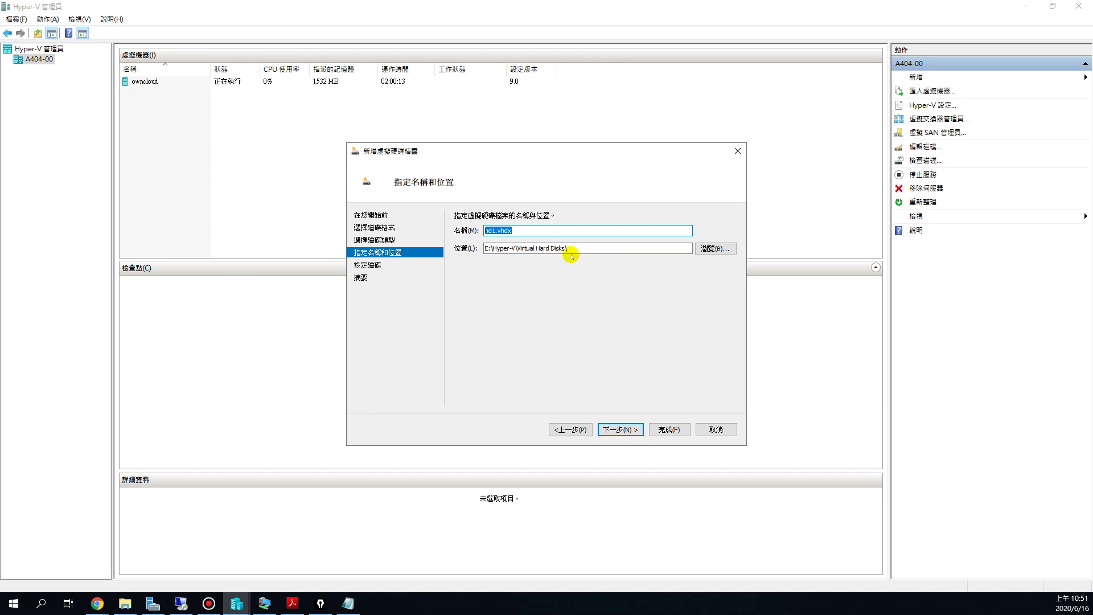
{"action": "left_click", "coordinate": [710, 251]}
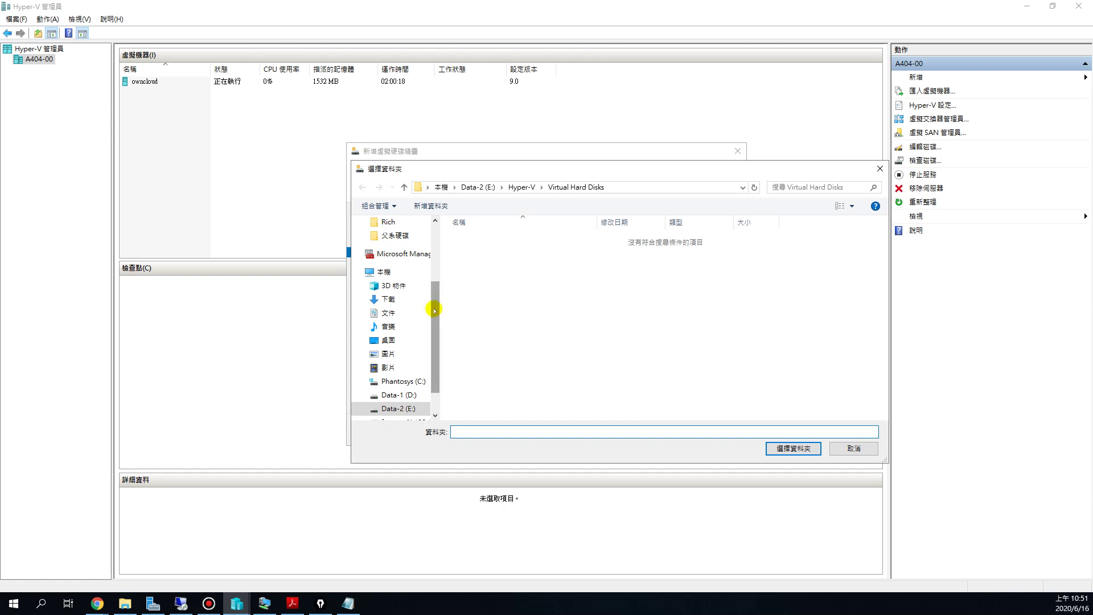
Step: Pick Data-2 (E:) > Hyper-V > owncloud > Virtual Hard Disks as the disk's folder
{"action": "scroll", "coordinate": [425, 366], "scroll_direction": "down", "scroll_amount": 1}
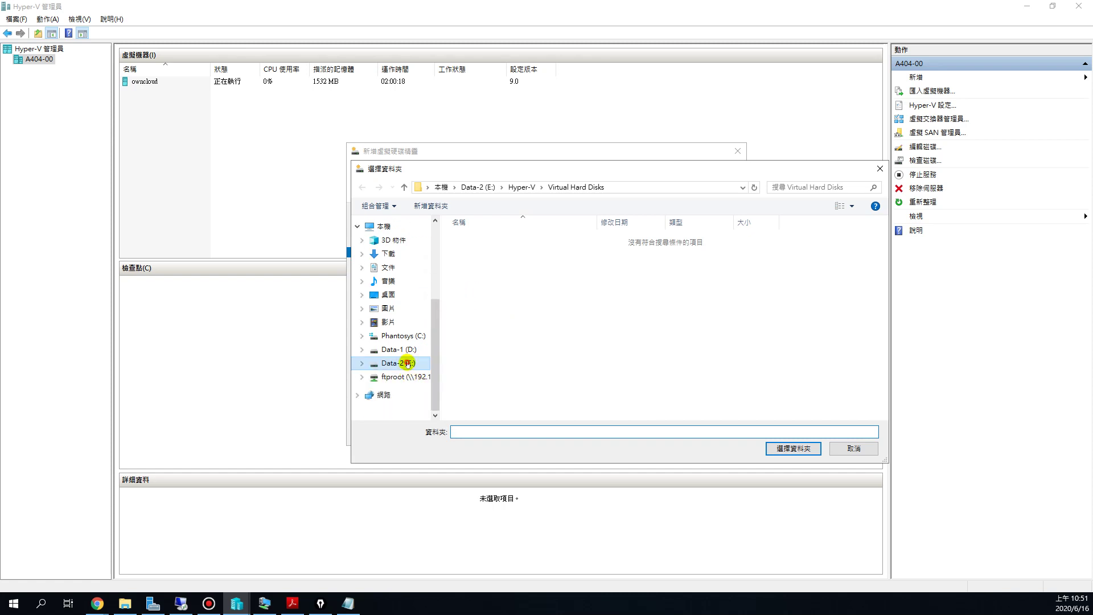
{"action": "left_click", "coordinate": [408, 364]}
{"action": "double_click", "coordinate": [500, 286]}
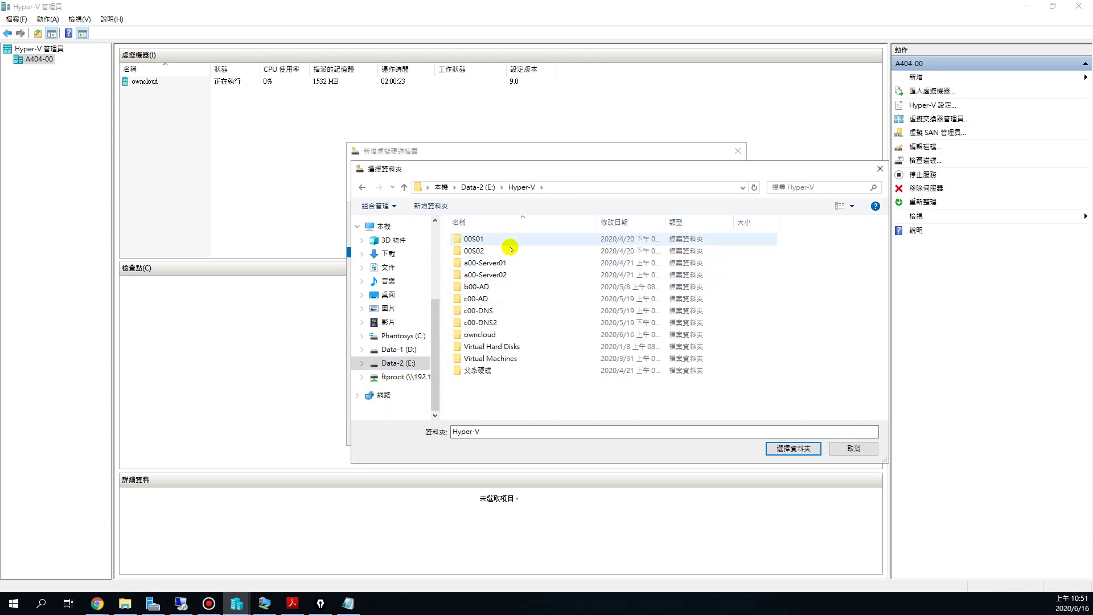
{"action": "double_click", "coordinate": [496, 336]}
{"action": "double_click", "coordinate": [488, 239]}
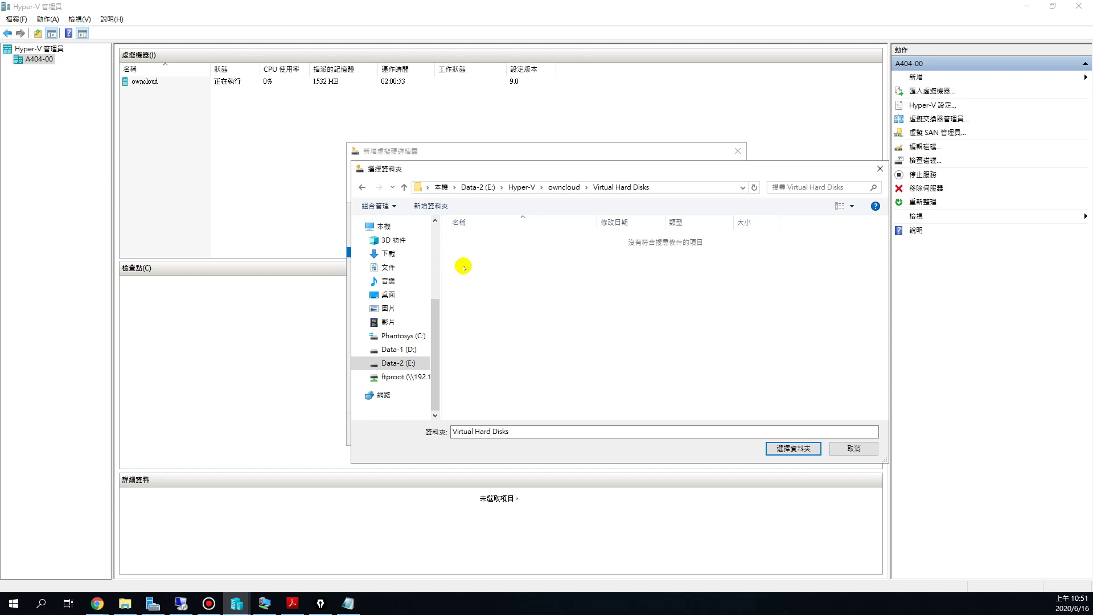
{"action": "left_click", "coordinate": [784, 448]}
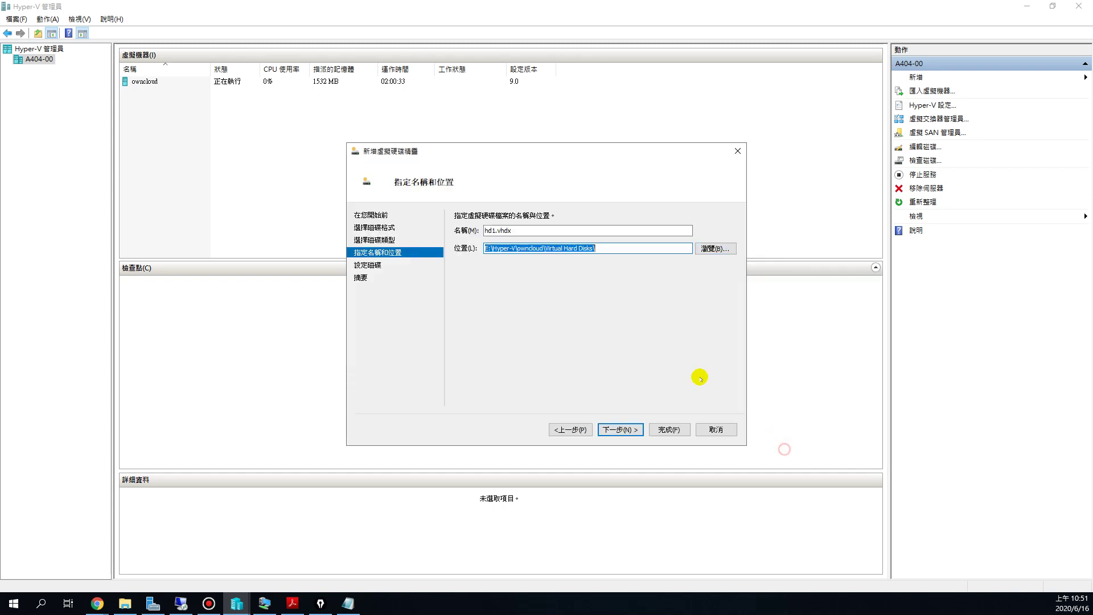
Step: Check the E:\Hyper-V\owncloud\Virtual Hard Disks location path and accept the name and location
{"action": "left_click", "coordinate": [602, 249]}
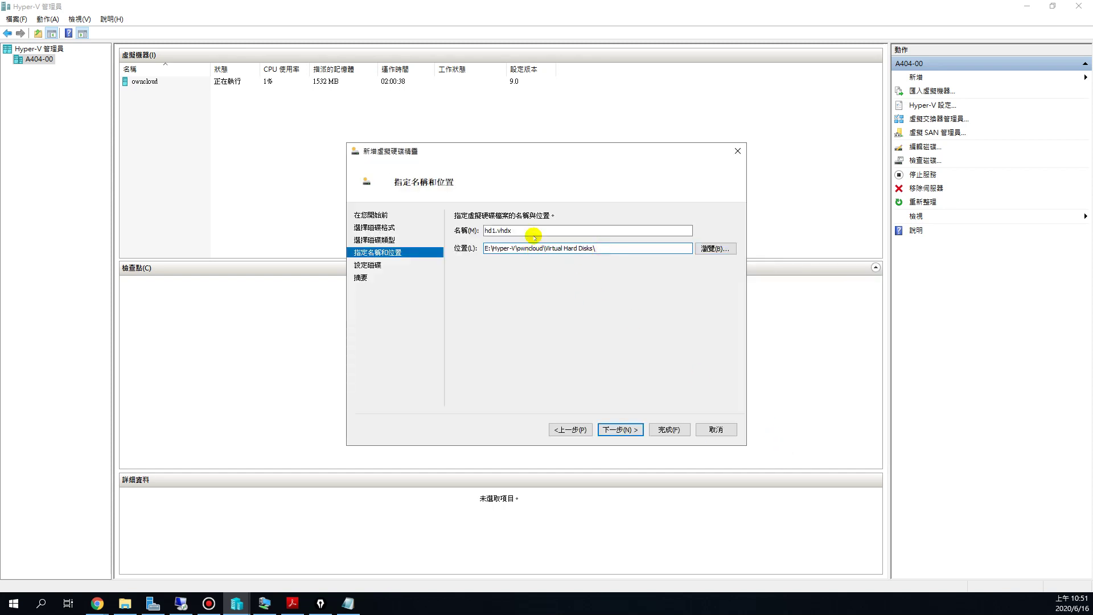
{"action": "left_click_drag", "start_coordinate": [523, 248], "coordinate": [480, 232]}
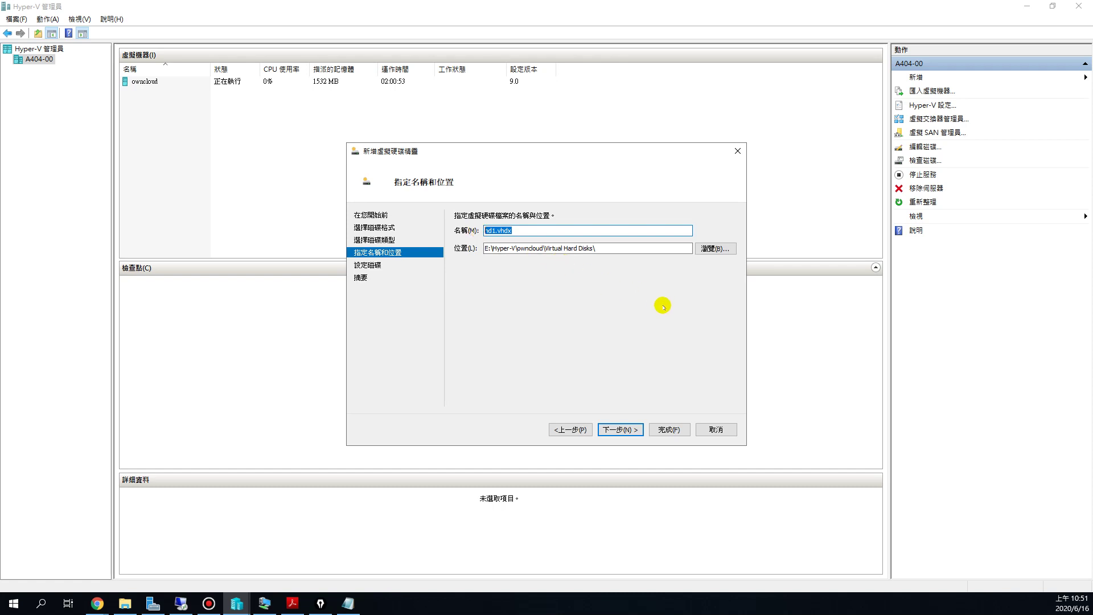
{"action": "left_click", "coordinate": [626, 429]}
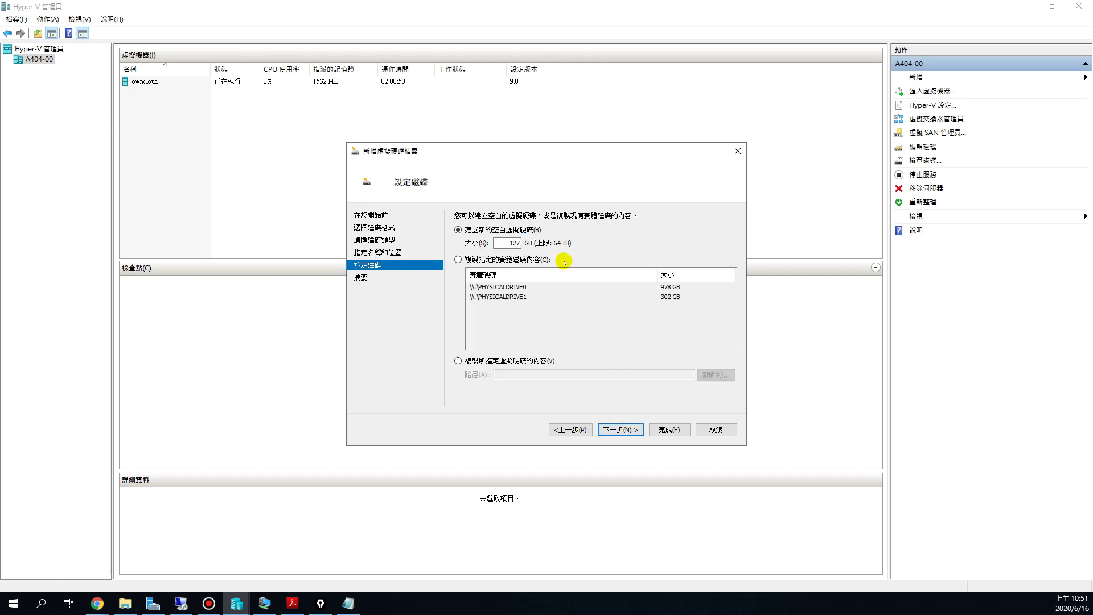
Step: Change the disk size from 127 GB to 10 GB and finish creating hd1.vhdx
{"action": "double_click", "coordinate": [504, 243]}
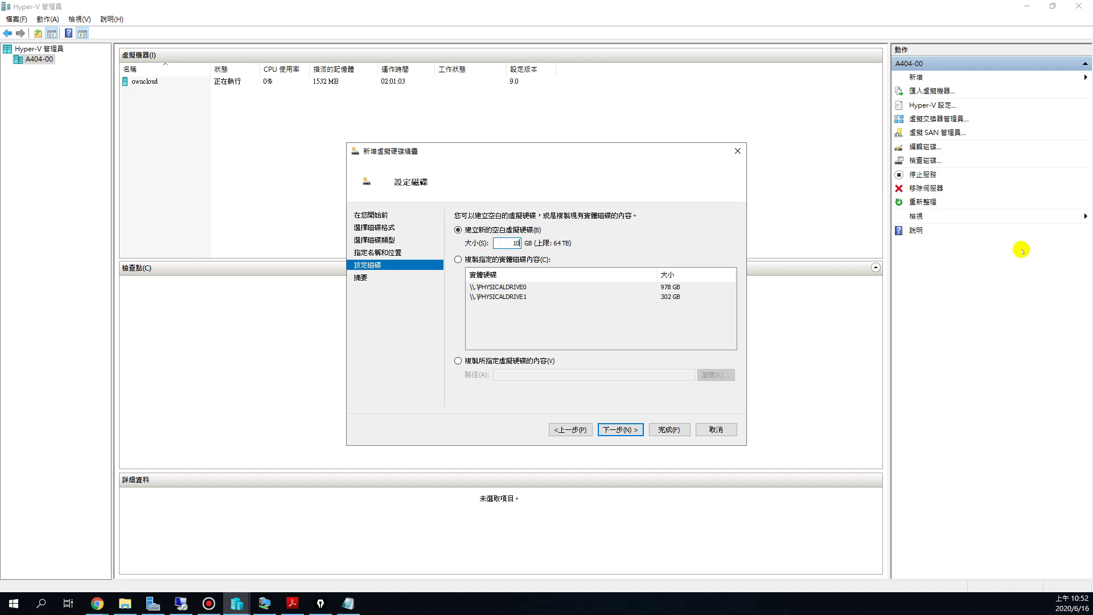
{"action": "key", "text": "BackSpace"}
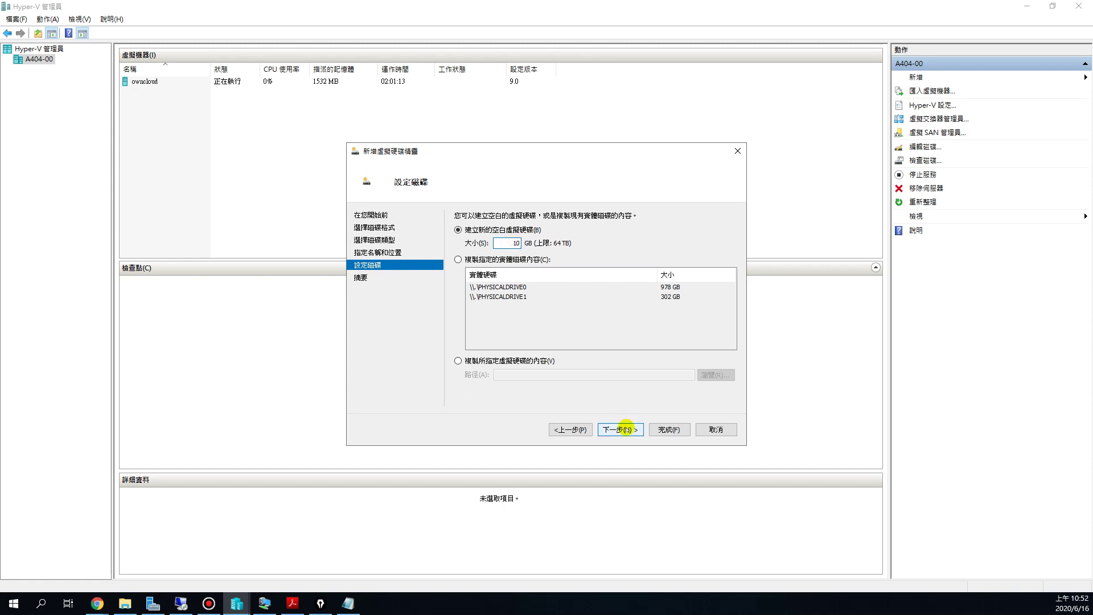
{"action": "left_click", "coordinate": [625, 429]}
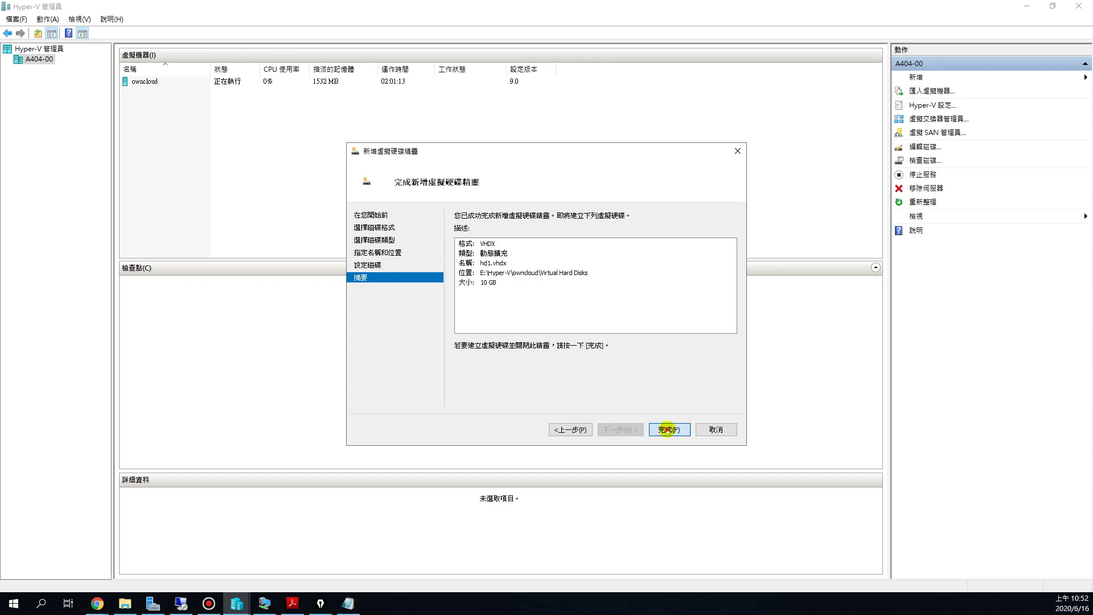
{"action": "left_click", "coordinate": [668, 430]}
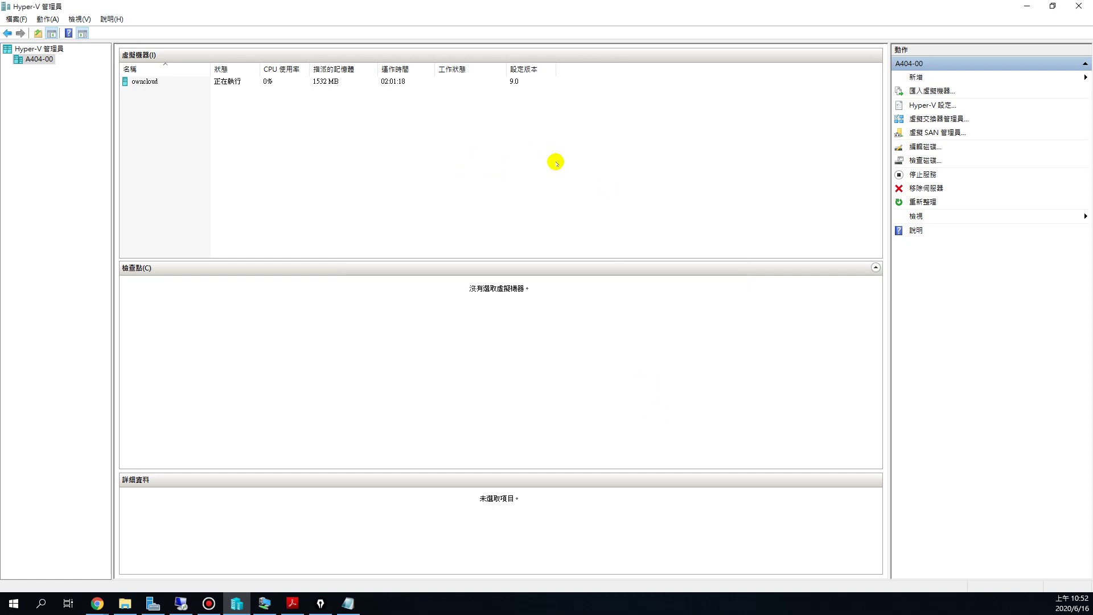
{"action": "left_click", "coordinate": [151, 84]}
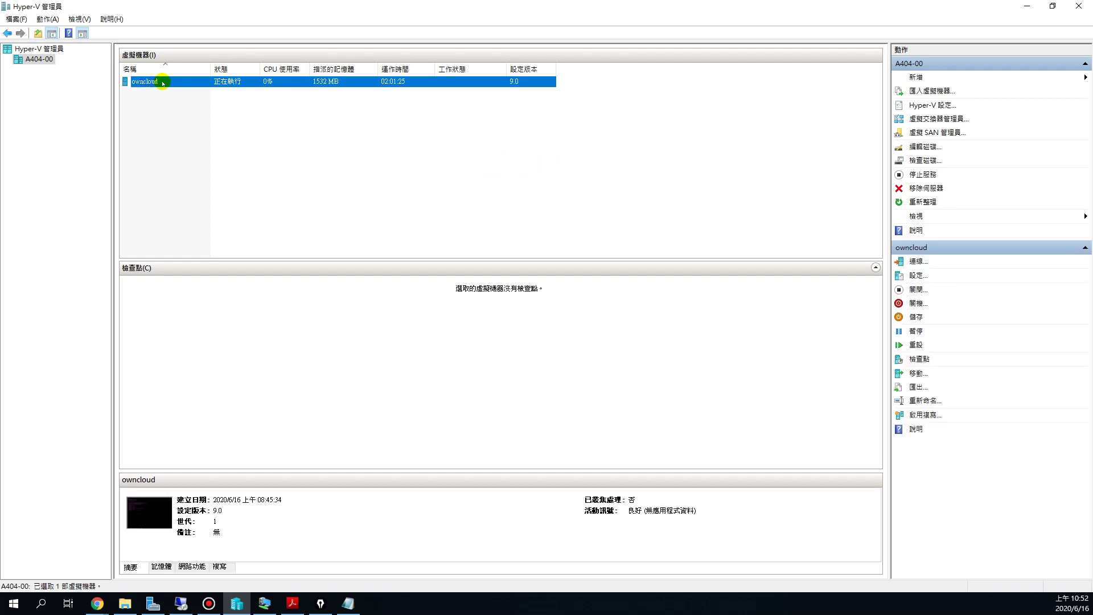
{"action": "right_click", "coordinate": [163, 83]}
{"action": "left_click", "coordinate": [185, 104]}
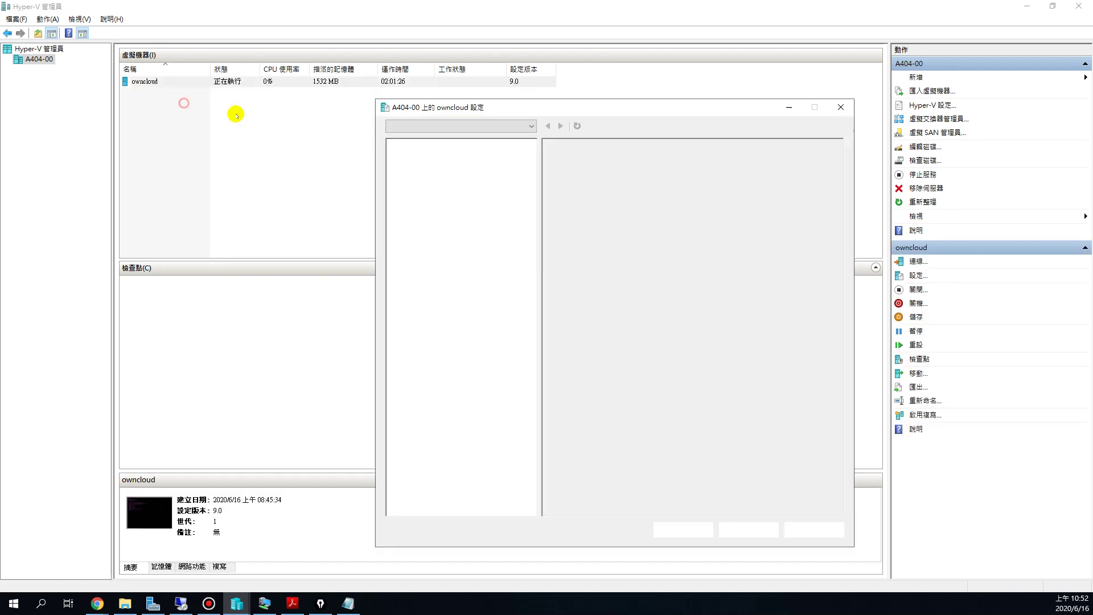
{"action": "left_click", "coordinate": [428, 240]}
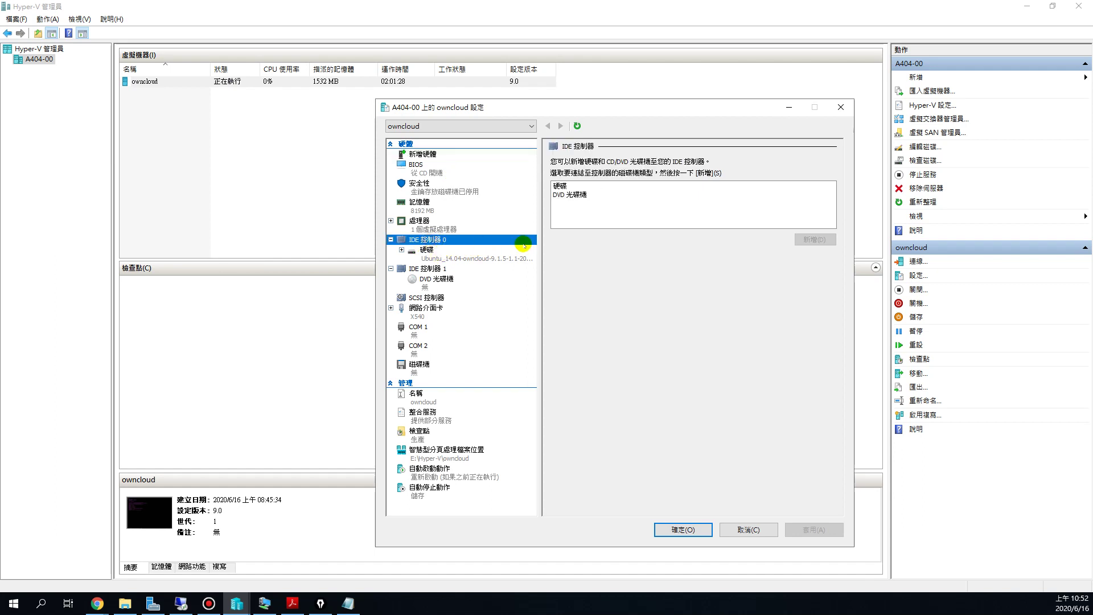
{"action": "left_click", "coordinate": [561, 187]}
{"action": "left_click", "coordinate": [814, 239]}
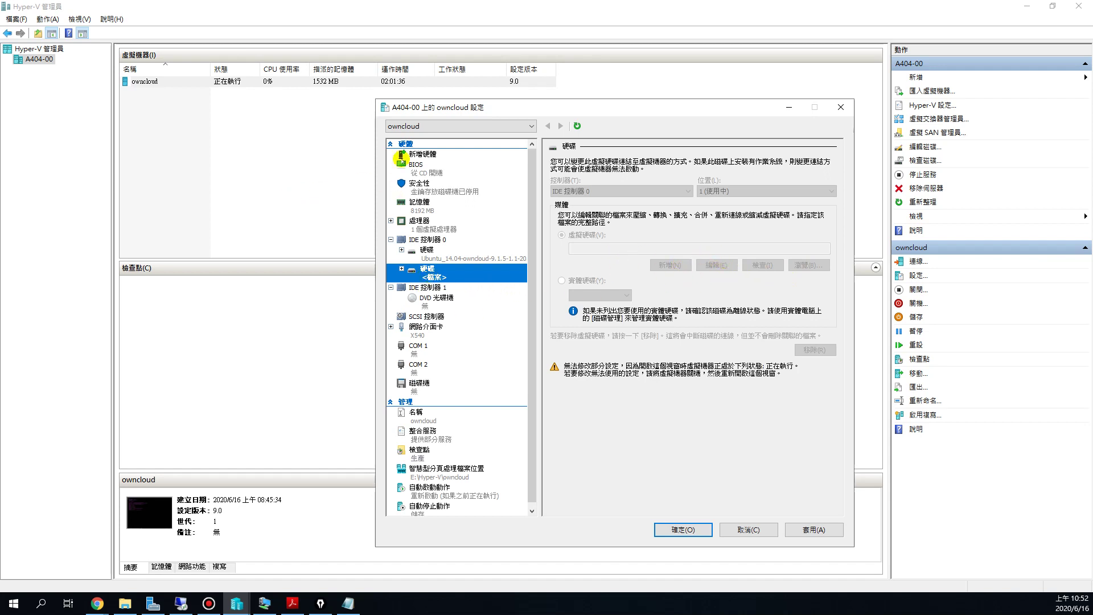
{"action": "left_click", "coordinate": [766, 522]}
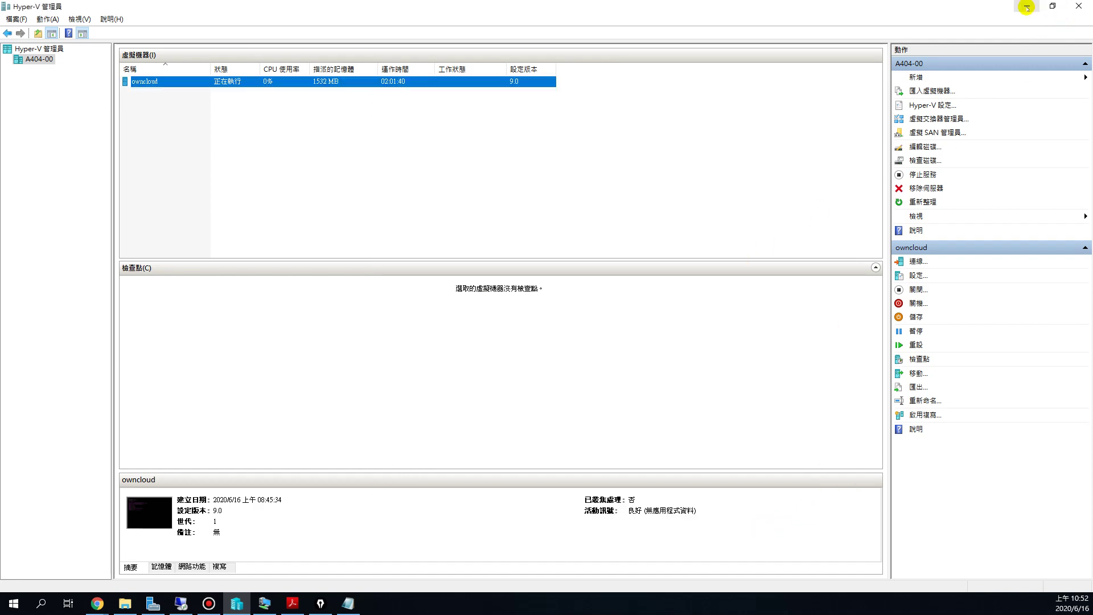
Step: Quit vim with :q in the owncloud VM console, leaving config.php unchanged
{"action": "left_click", "coordinate": [1026, 7]}
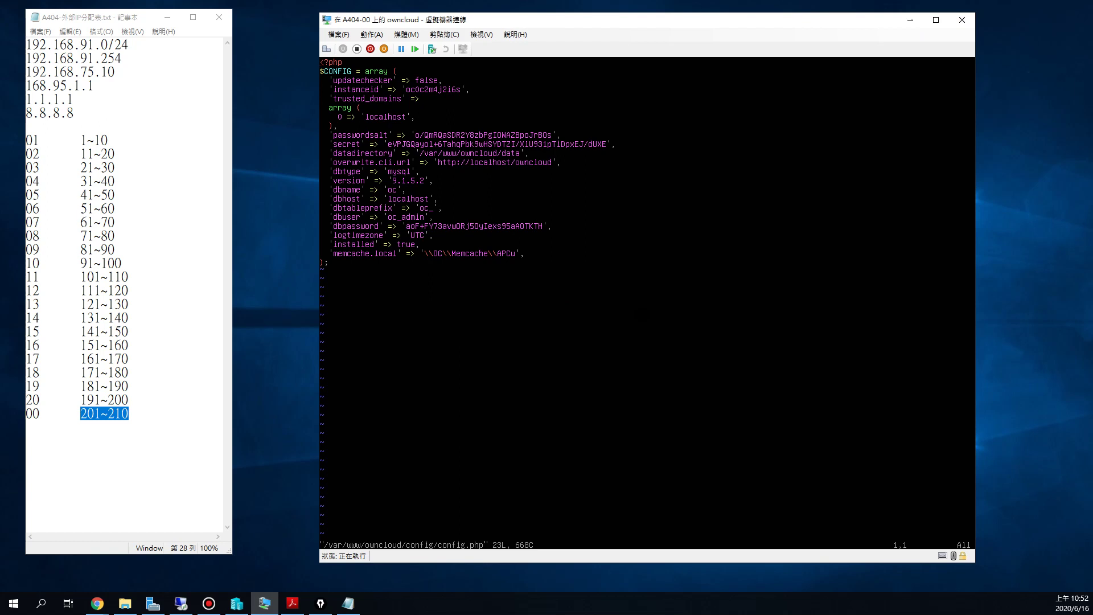
{"action": "left_click", "coordinate": [2, 328]}
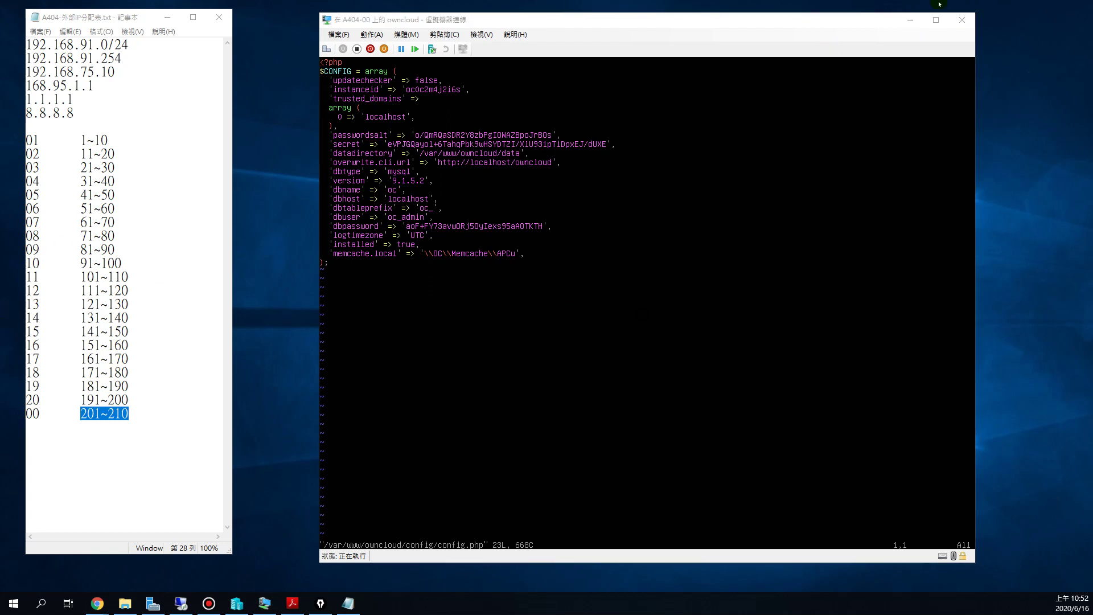
{"action": "left_click", "coordinate": [418, 230]}
{"action": "type", "text": ":"}
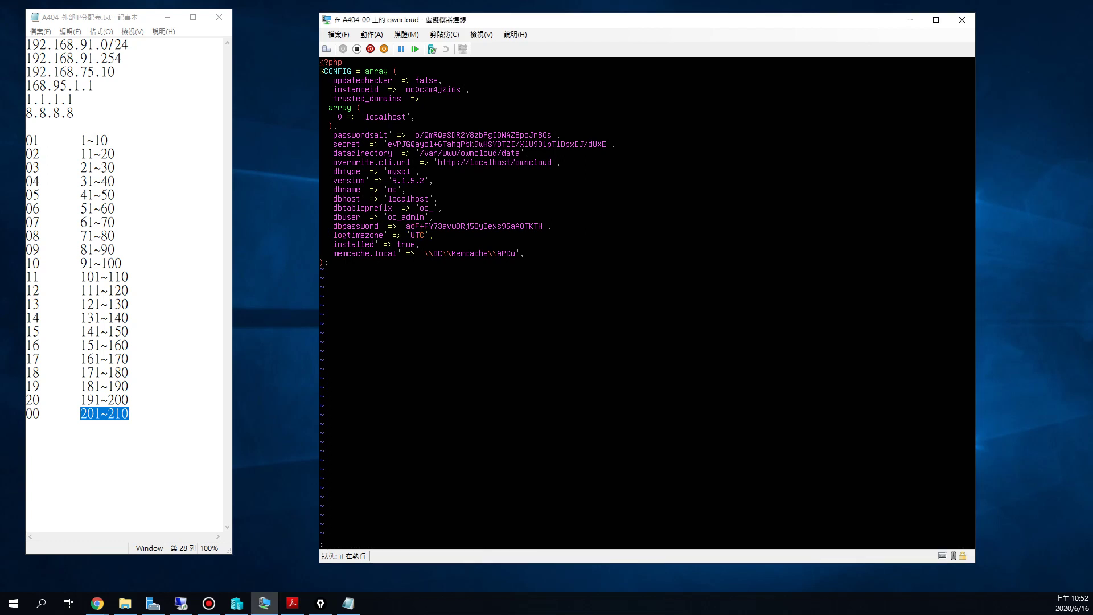
{"action": "type", "text": "q"}
{"action": "key", "text": "Return"}
Step: Power off the owncloud VM with the shutdown command
{"action": "type", "text": "shutdown"}
{"action": "key", "text": "Return"}
{"action": "key", "text": "Up"}
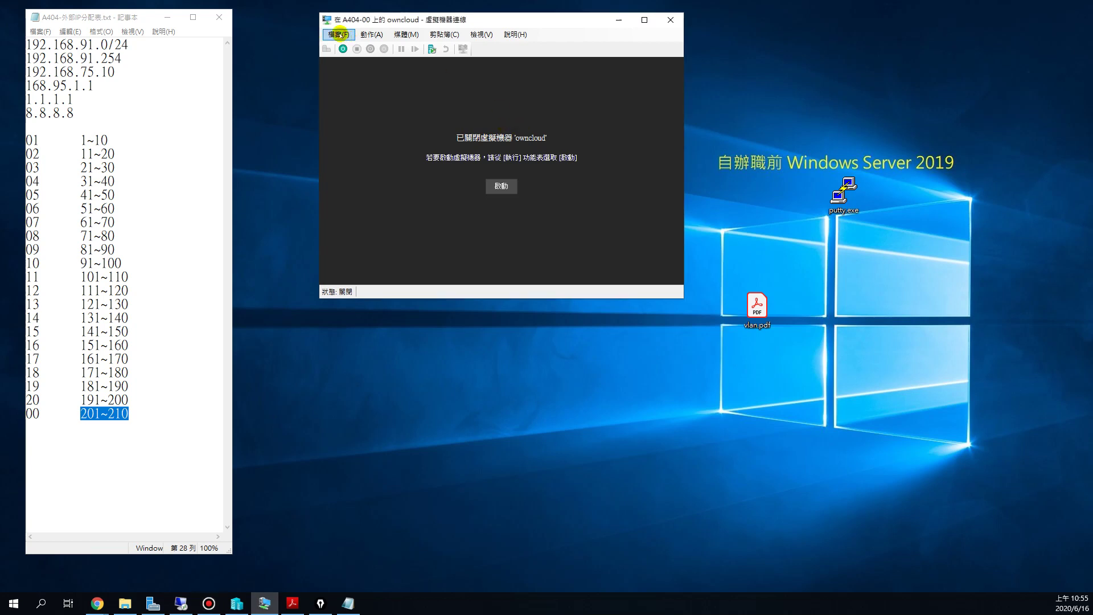
Step: Add a hard drive to IDE controller 0 in the owncloud VM's settings
{"action": "left_click", "coordinate": [337, 35]}
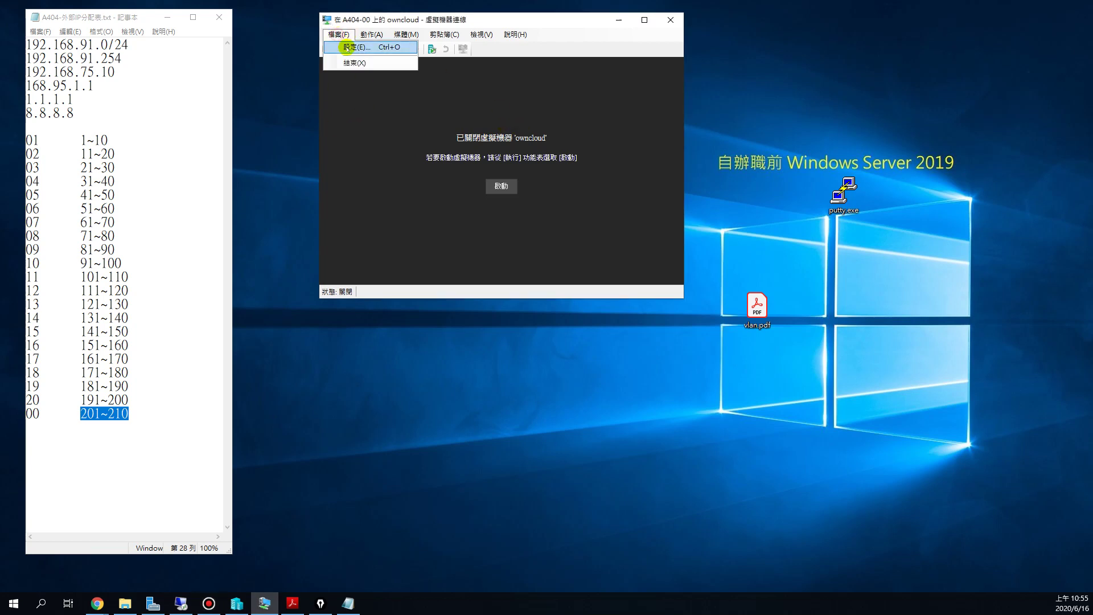
{"action": "left_click", "coordinate": [353, 42]}
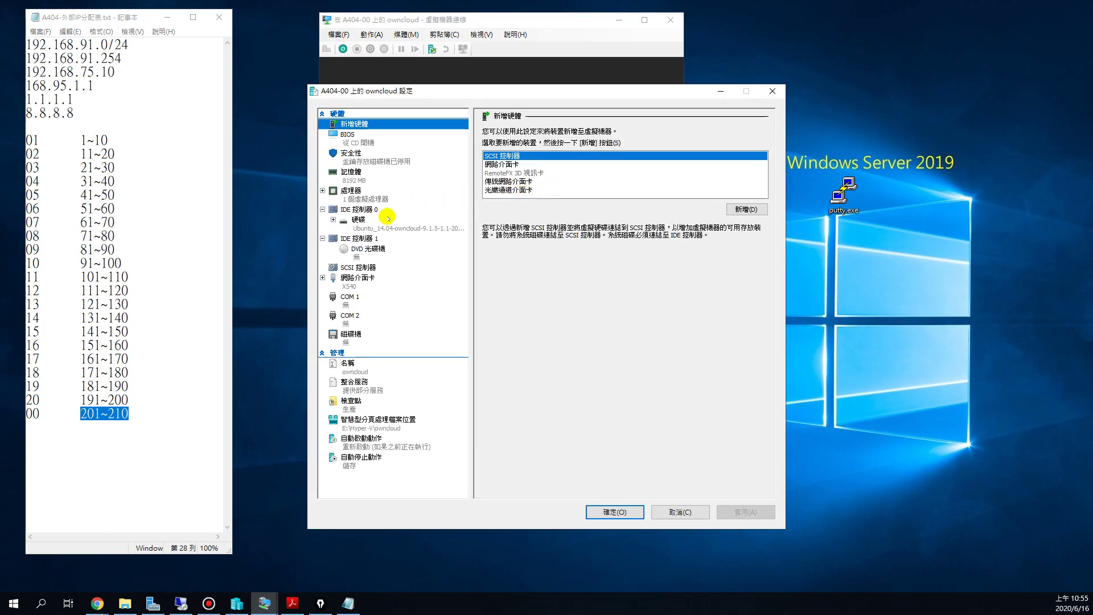
{"action": "left_click", "coordinate": [358, 209]}
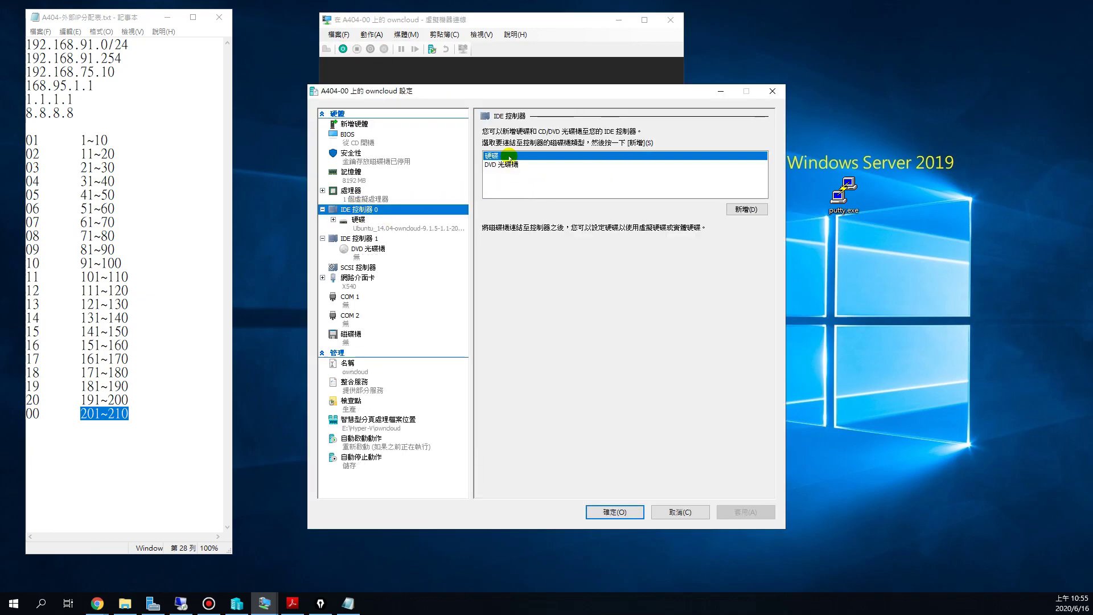
{"action": "left_click", "coordinate": [741, 208]}
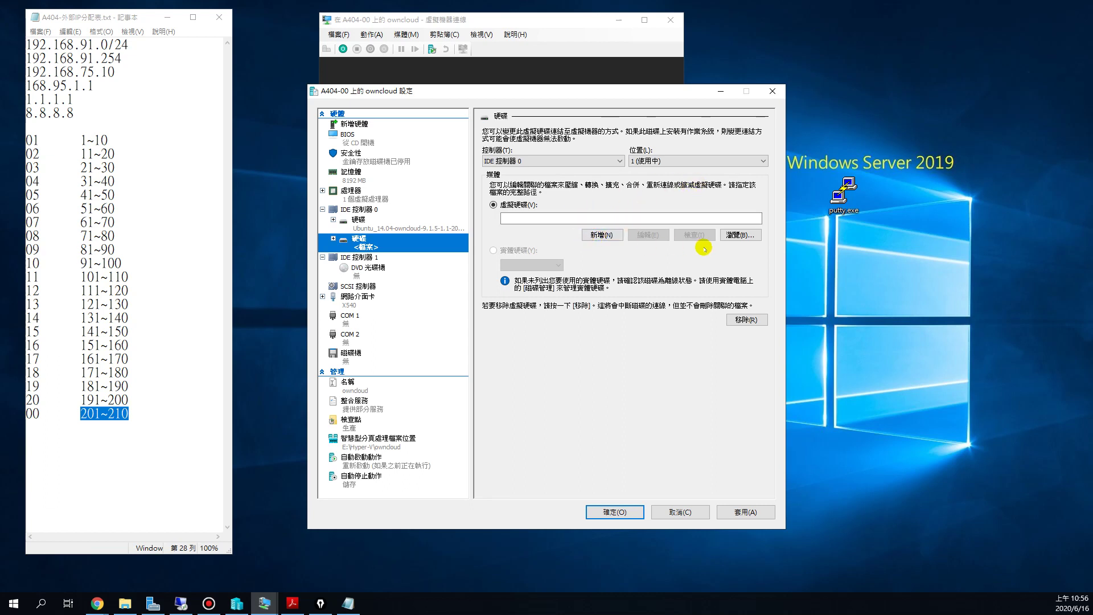
{"action": "left_click", "coordinate": [735, 234]}
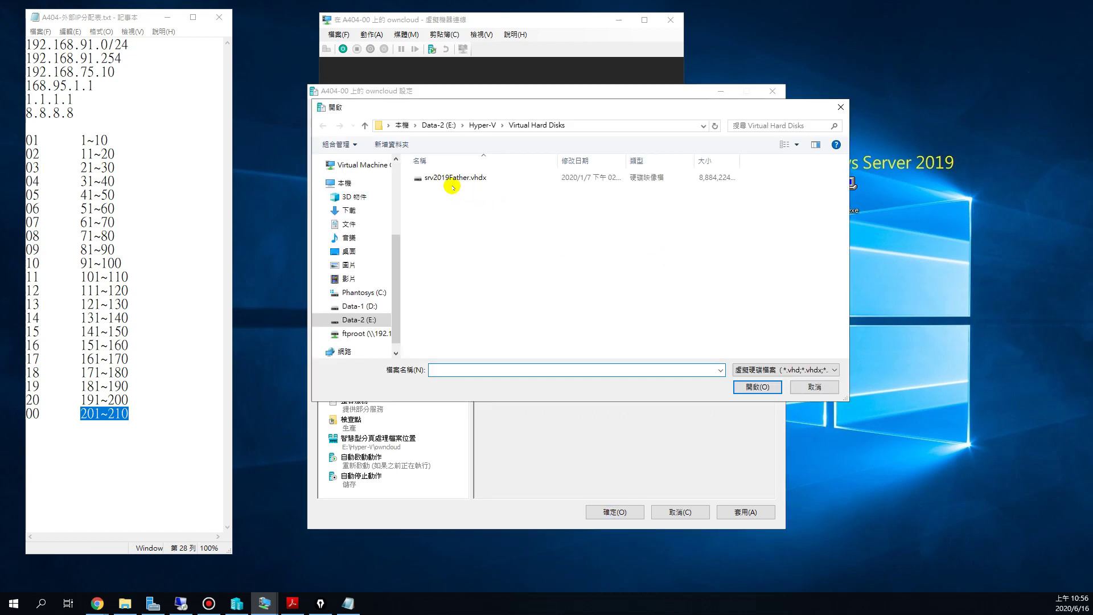
Step: Attach E:\Hyper-V\owncloud\Virtual Hard Disks\hd1.vhdx as the disk and save the settings
{"action": "left_click", "coordinate": [482, 124]}
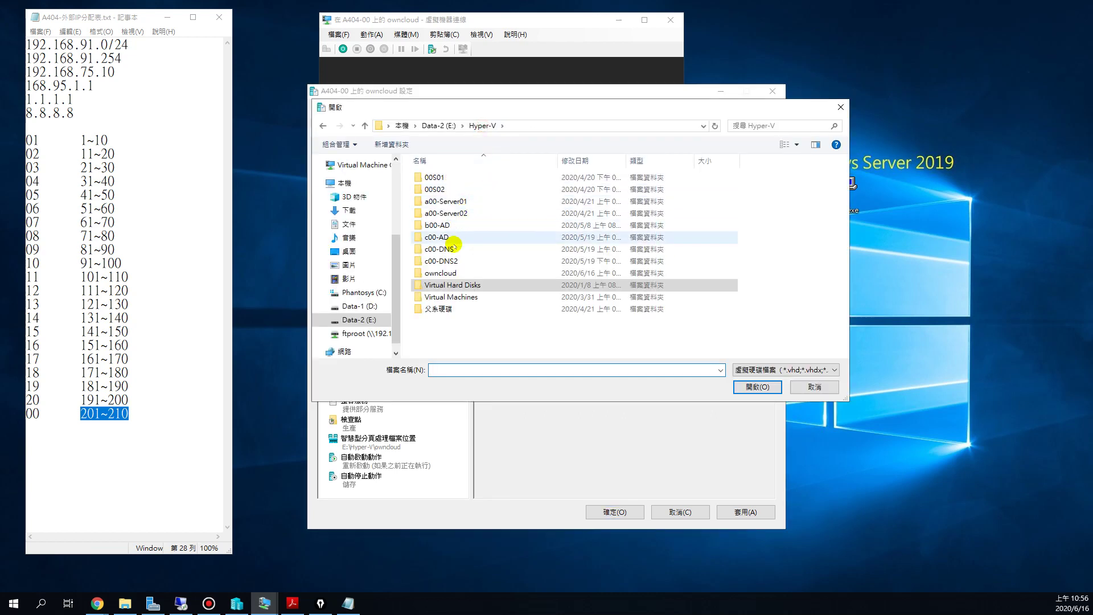
{"action": "left_click", "coordinate": [458, 276]}
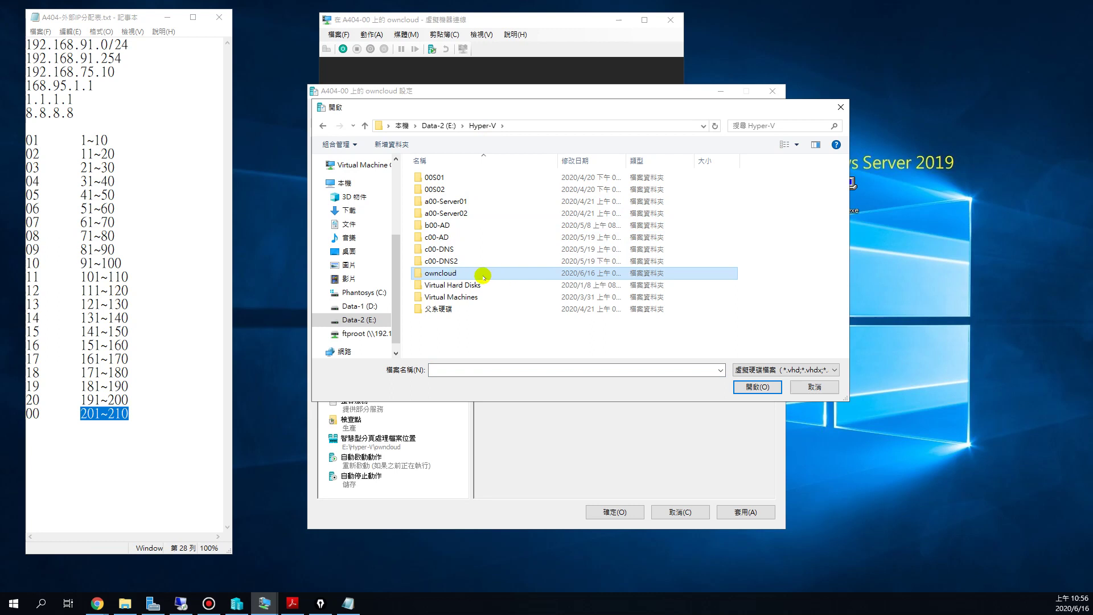
{"action": "double_click", "coordinate": [482, 273]}
{"action": "double_click", "coordinate": [485, 178]}
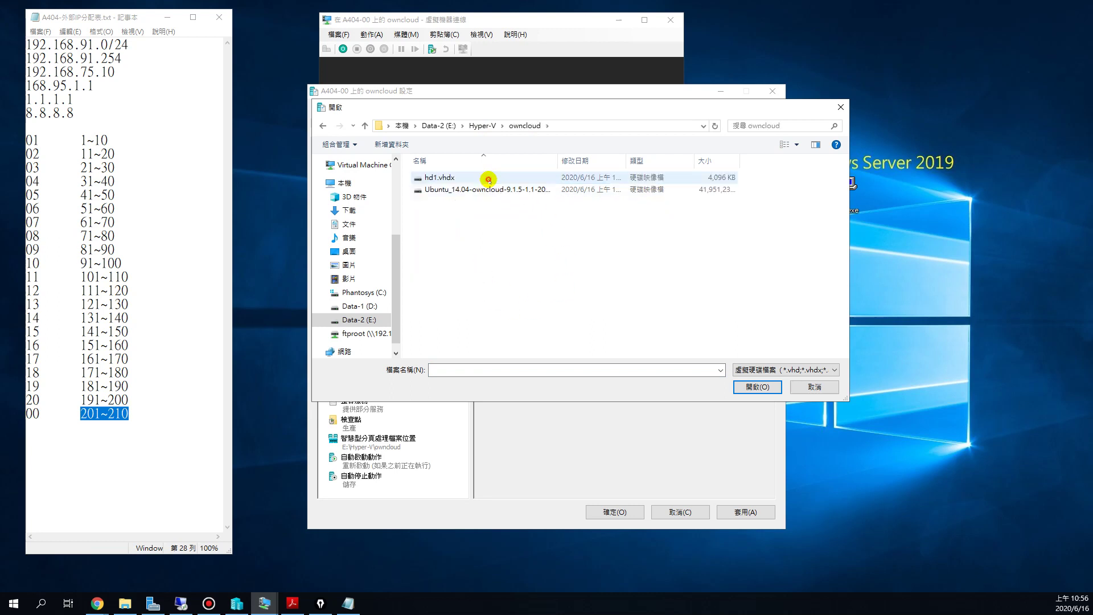
{"action": "left_click", "coordinate": [439, 177]}
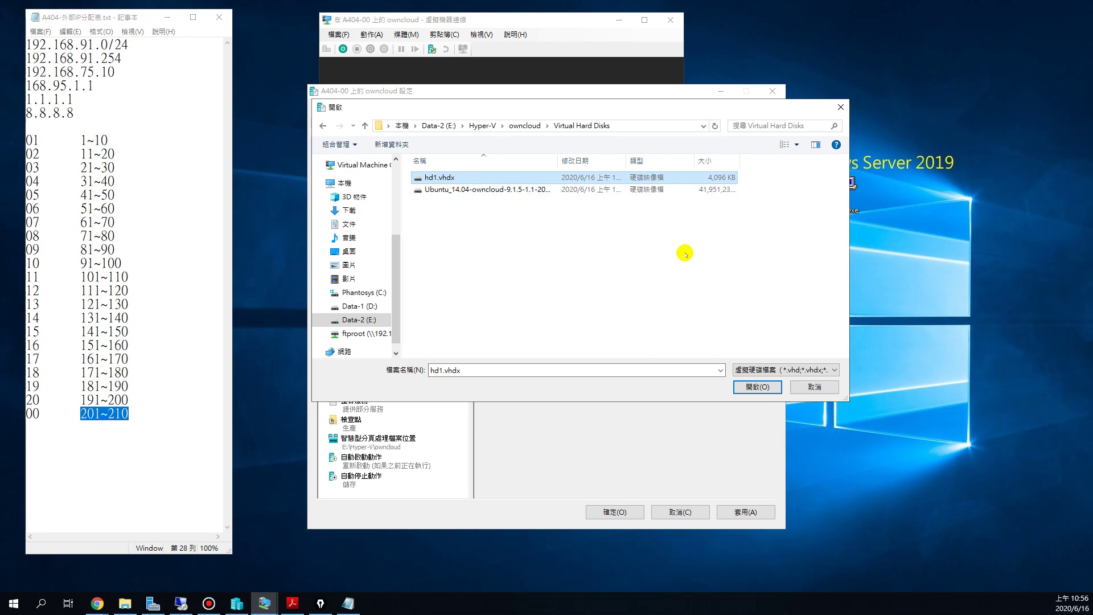
{"action": "left_click", "coordinate": [754, 387]}
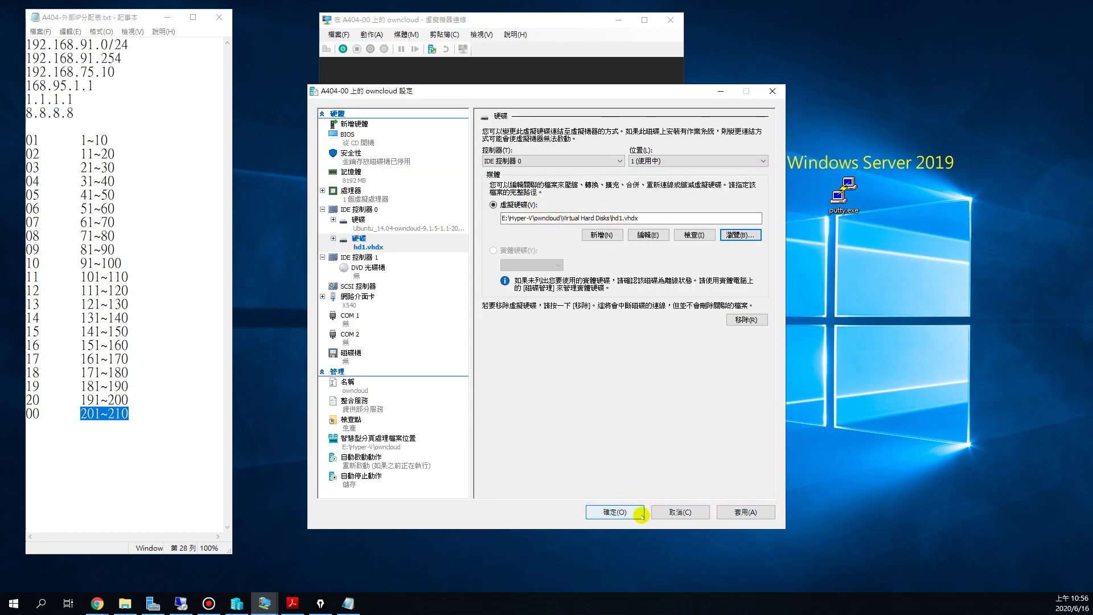
{"action": "left_click", "coordinate": [620, 512]}
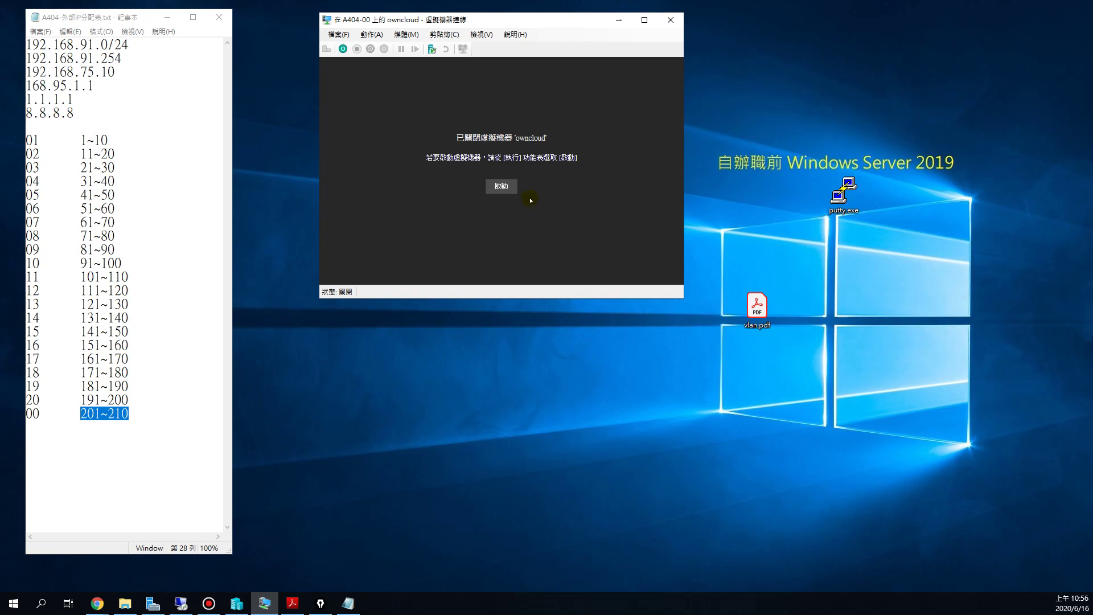
Step: Start the owncloud VM and bring its connection window back once it boots
{"action": "left_click", "coordinate": [504, 188]}
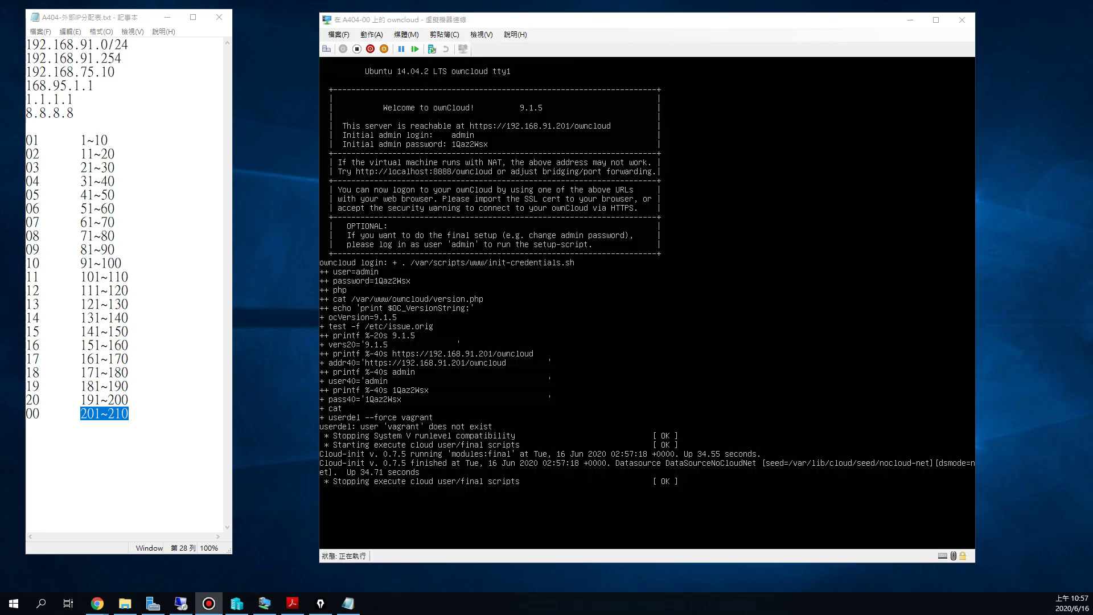
{"action": "key", "text": "alt+Tab"}
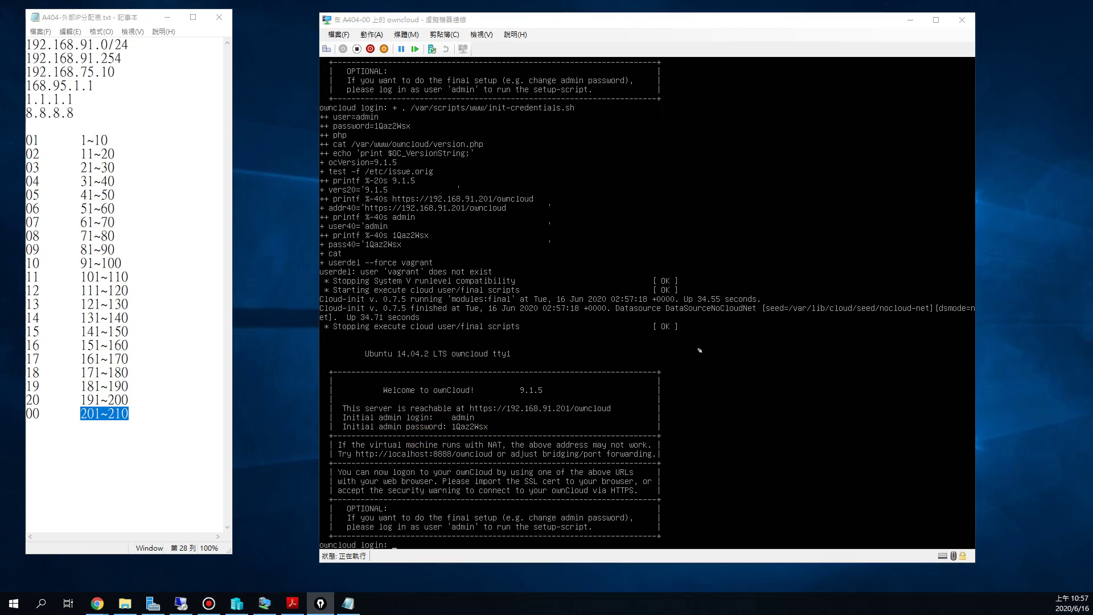
Step: Underline the server address, admin login and initial password on the banner, then clear the marks
{"action": "left_click_drag", "start_coordinate": [508, 418], "coordinate": [609, 418]}
{"action": "mouse_move", "coordinate": [451, 435]}
{"action": "left_mouse_down"}
{"action": "mouse_move", "coordinate": [489, 435]}
{"action": "mouse_move", "coordinate": [438, 436]}
{"action": "mouse_move", "coordinate": [449, 410]}
{"action": "mouse_move", "coordinate": [493, 416]}
{"action": "mouse_move", "coordinate": [482, 439]}
{"action": "mouse_move", "coordinate": [439, 442]}
{"action": "mouse_move", "coordinate": [444, 432]}
{"action": "left_mouse_up"}
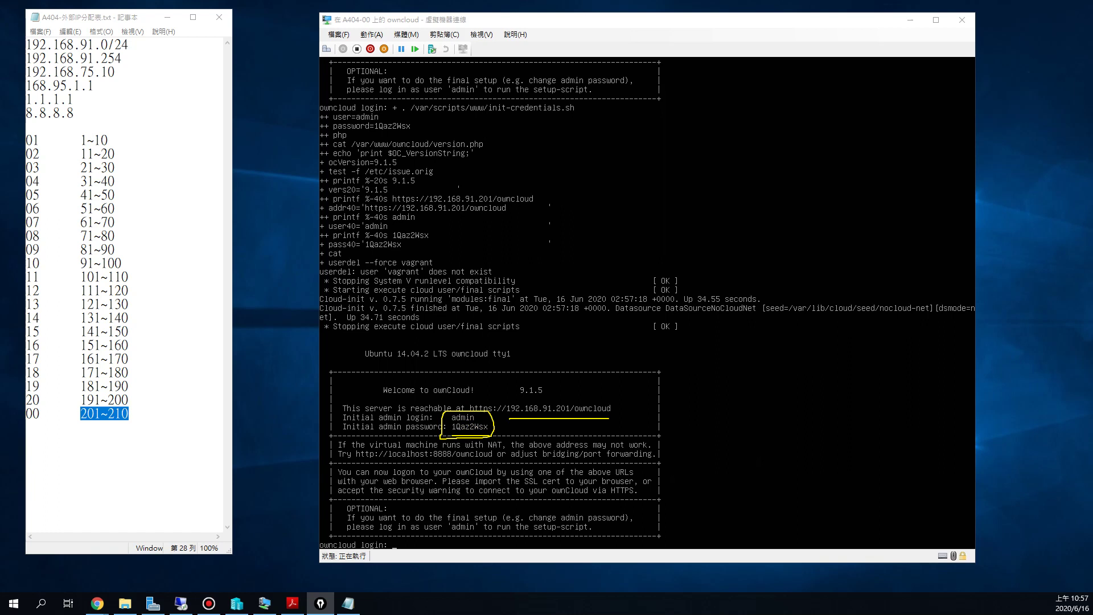
{"action": "key", "text": "Escape"}
Step: Log in as admin with its password and interrupt the setup script with Ctrl+C
{"action": "left_click", "coordinate": [705, 390]}
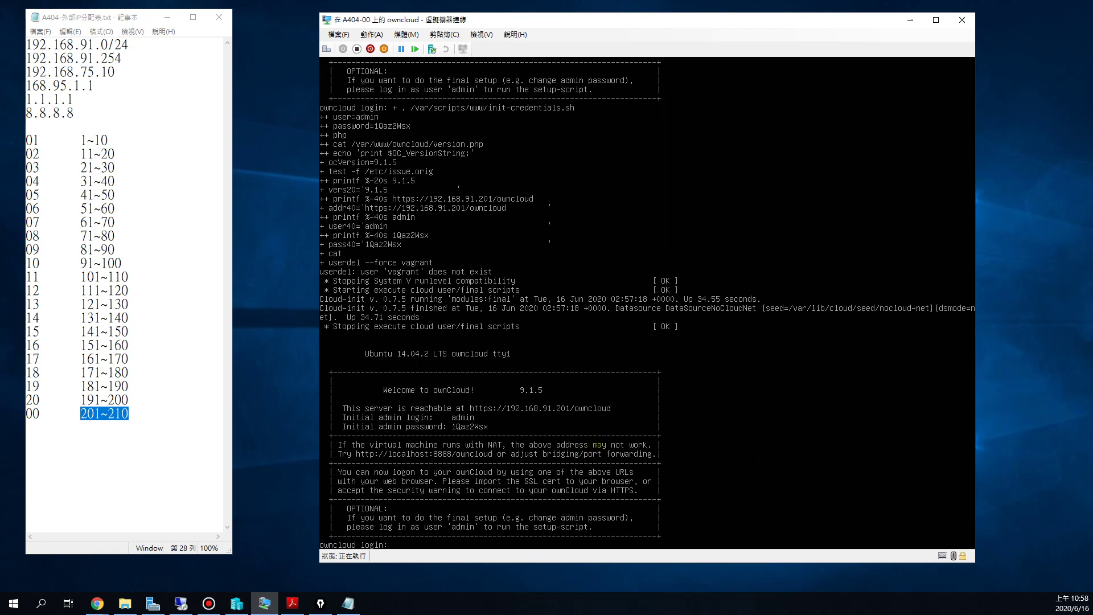
{"action": "type", "text": "admin"}
{"action": "key", "text": "Return"}
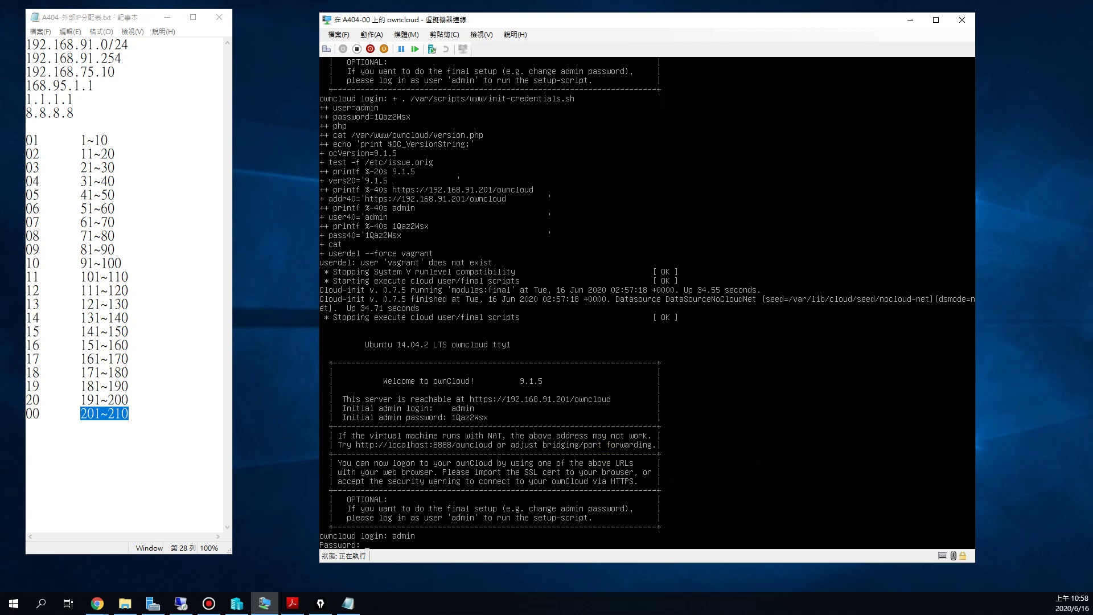
{"action": "key", "text": "Return"}
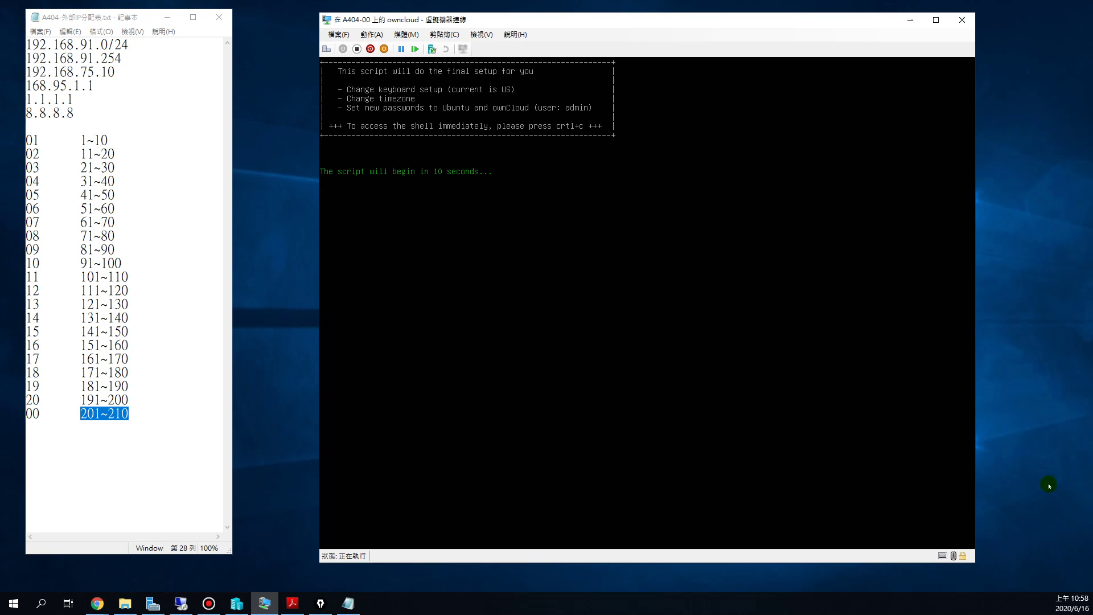
{"action": "key", "text": "ctrl+c"}
Step: Underline the admin shell prompt and the banner's hint for reaching the shell
{"action": "key", "text": "alt+Tab"}
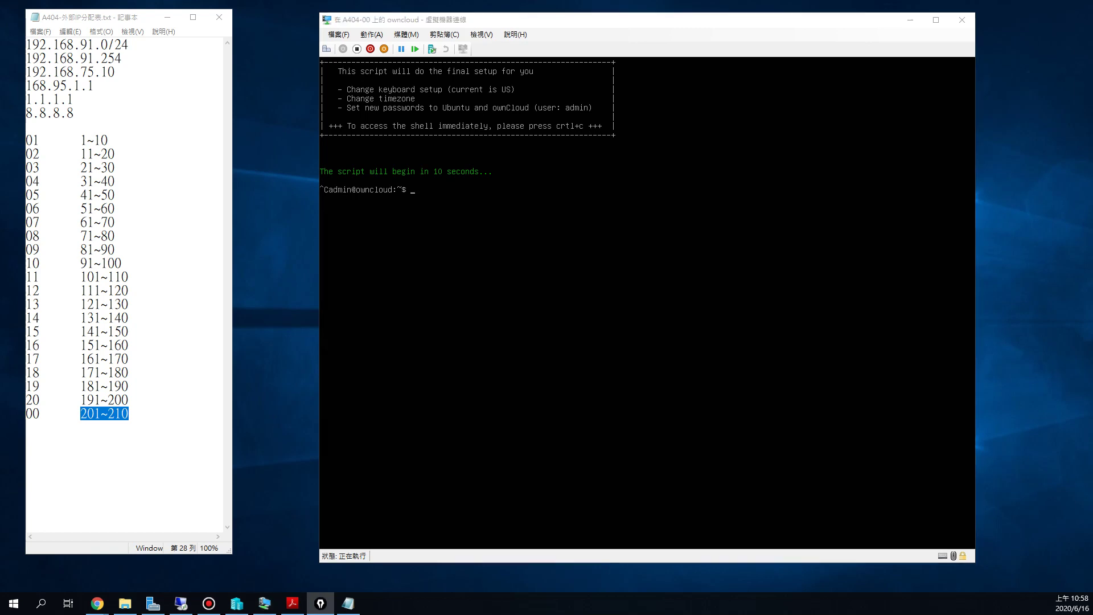
{"action": "left_click_drag", "start_coordinate": [322, 201], "coordinate": [413, 197]}
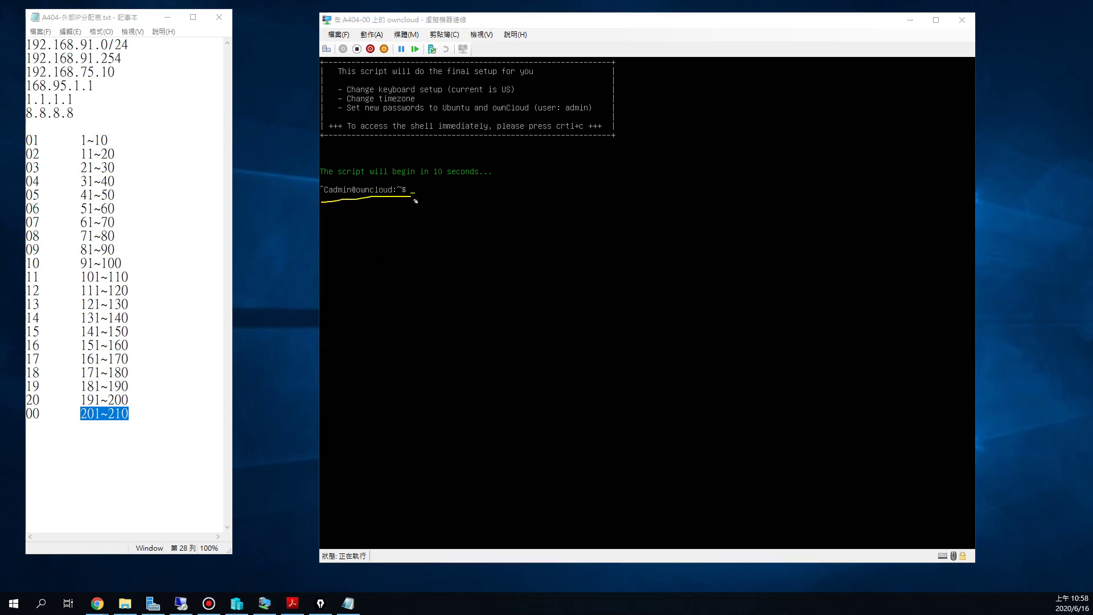
{"action": "left_click_drag", "start_coordinate": [553, 131], "coordinate": [586, 131]}
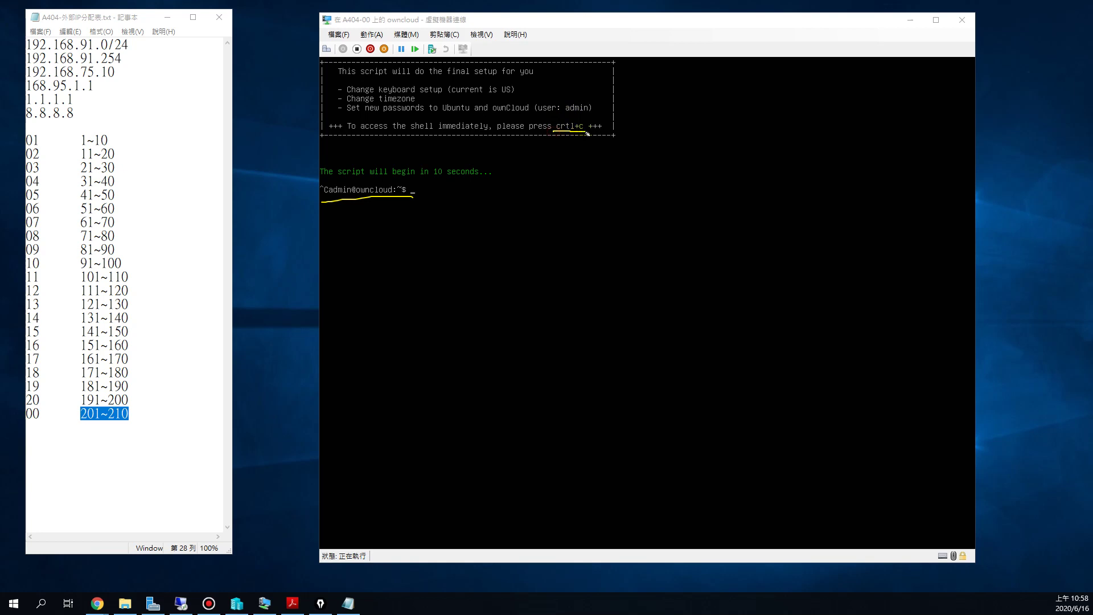